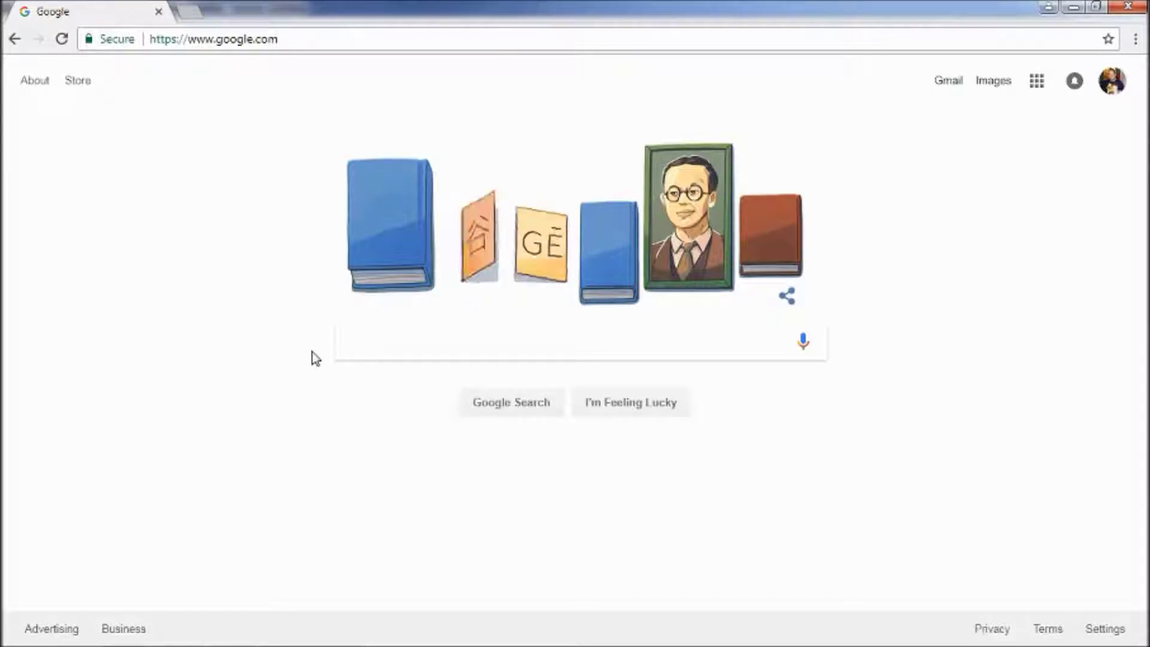
Step: Select the current web address in the Chrome address bar to replace it
click(375, 38)
Step: Load adwords.com and open Keyword Planner from the Tools menu in a new tab
text(adw)
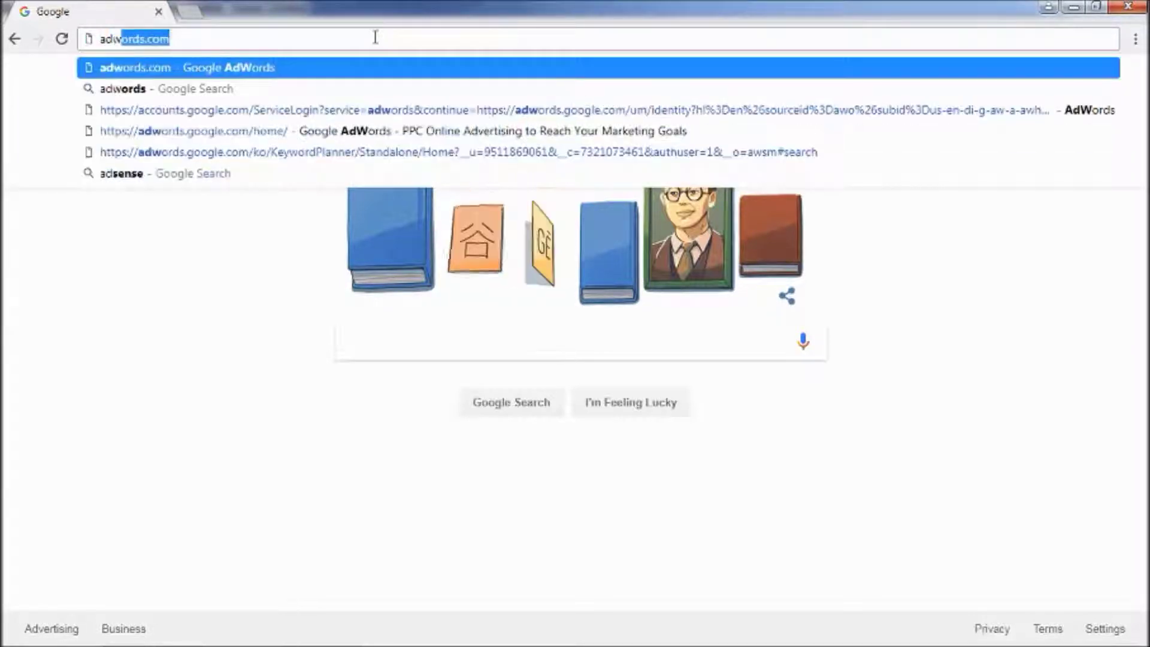
text(ords.com)
key(Return)
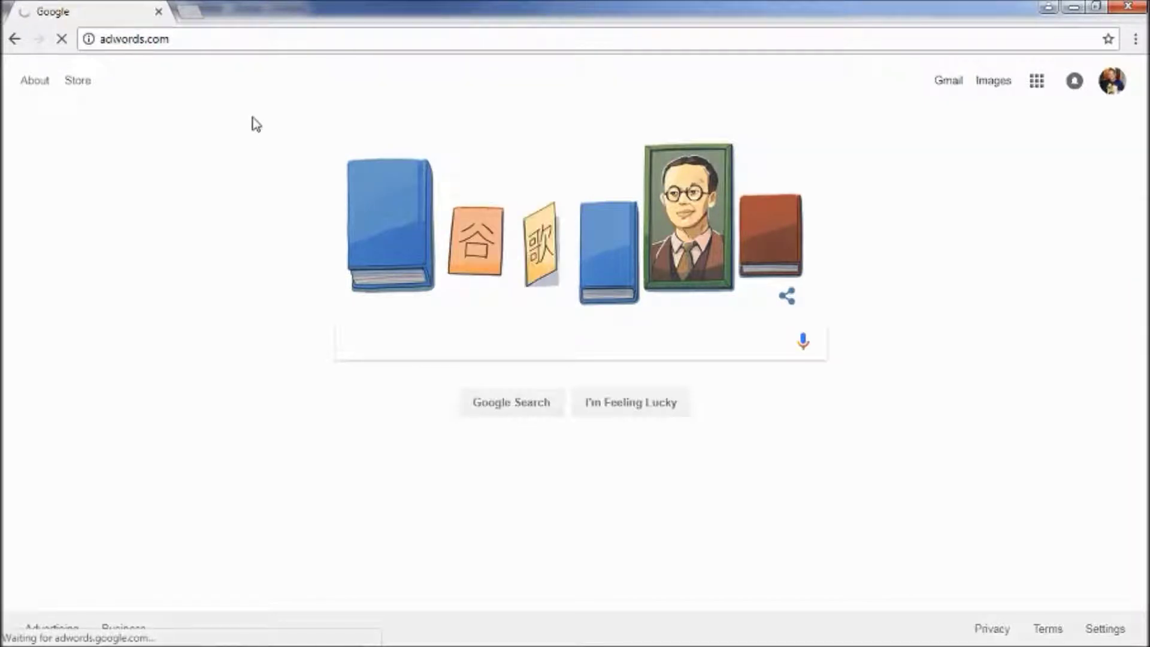
click(228, 41)
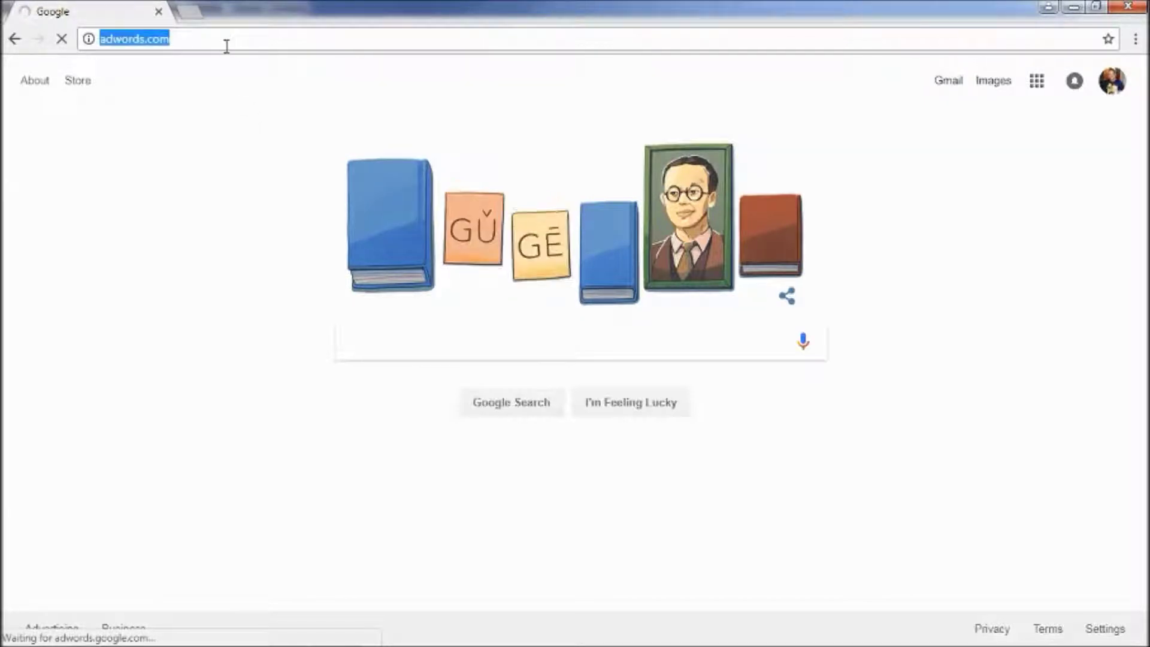
click(226, 44)
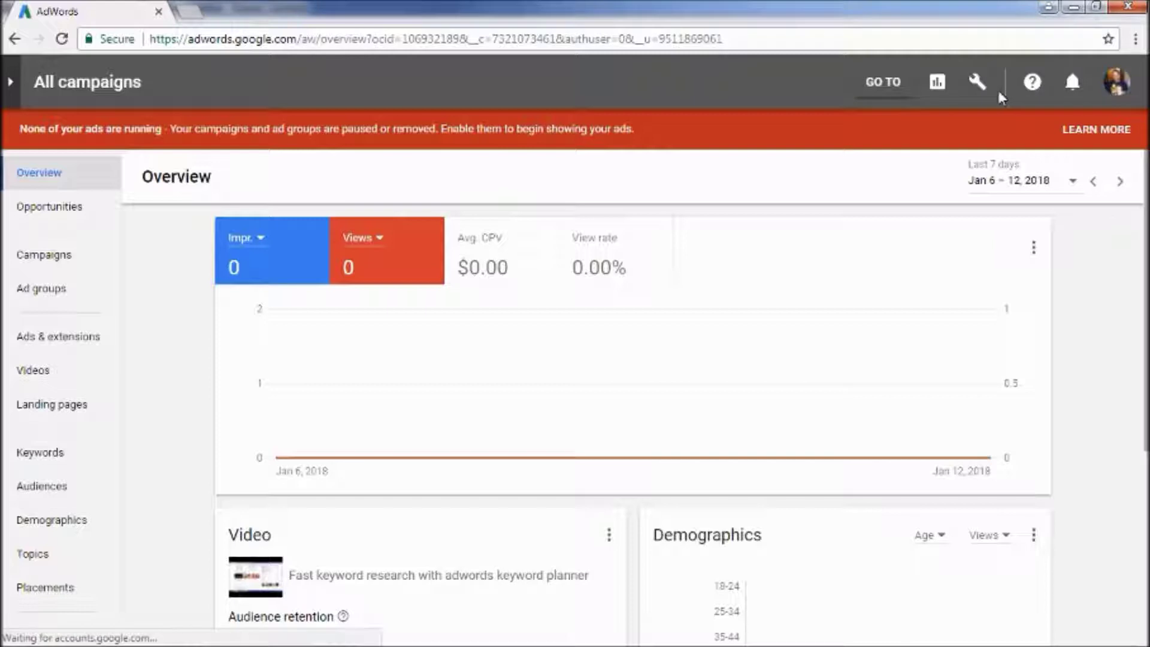
click(978, 82)
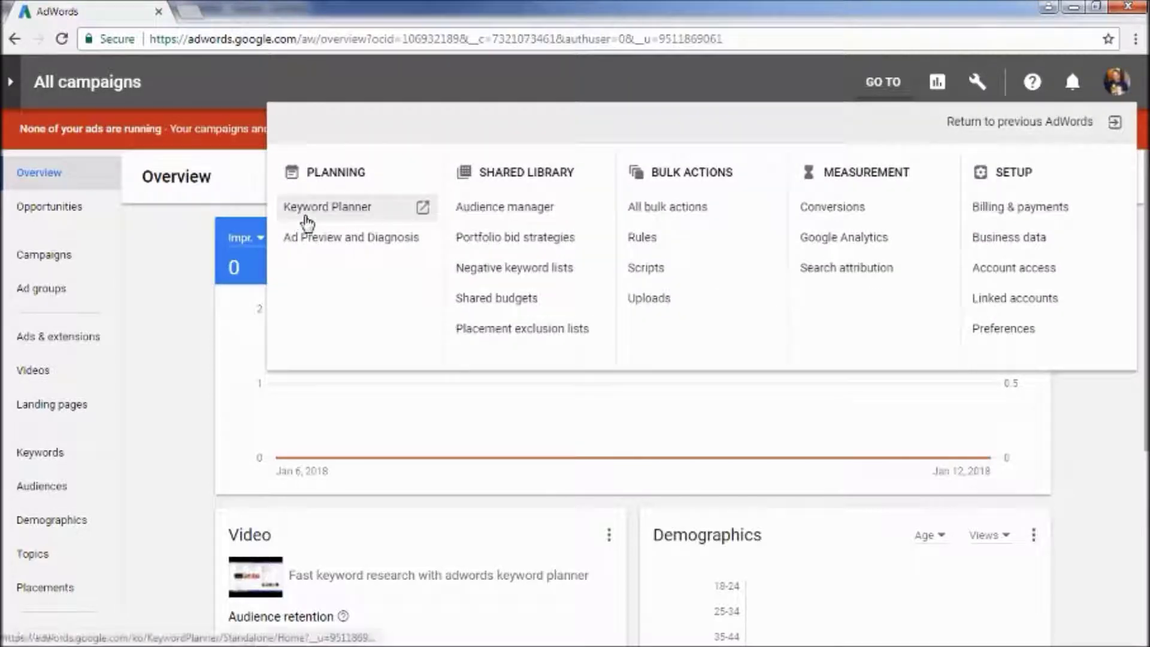
click(305, 214)
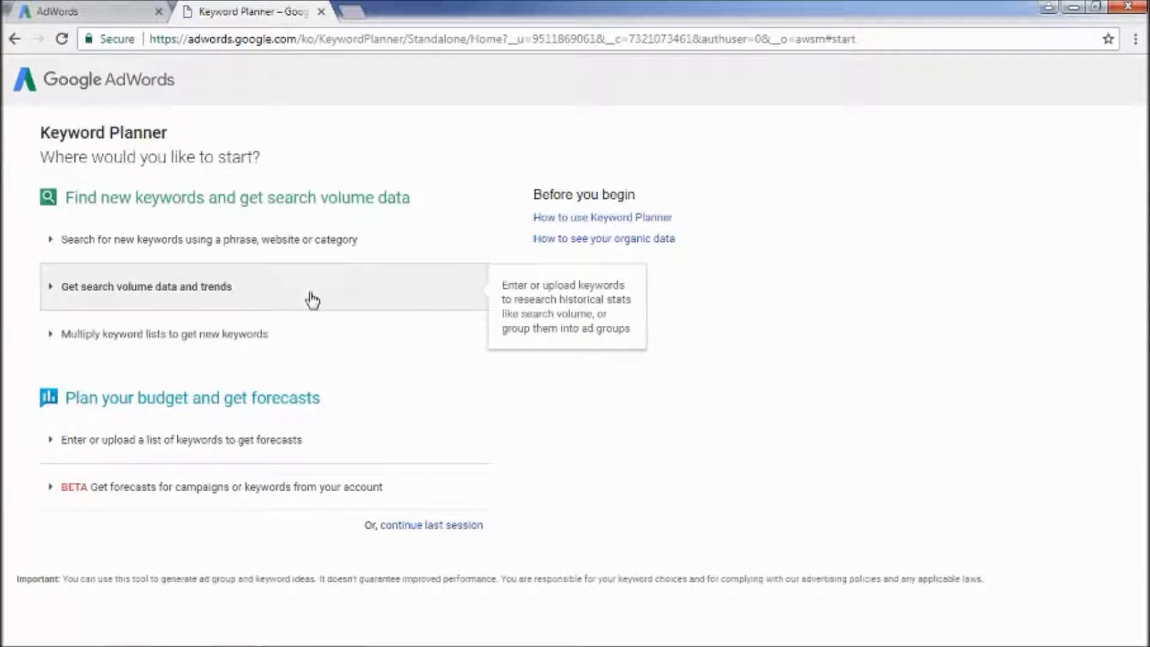
Step: Search for new keyword ideas using the product phrase 'sports toolbar'
click(295, 255)
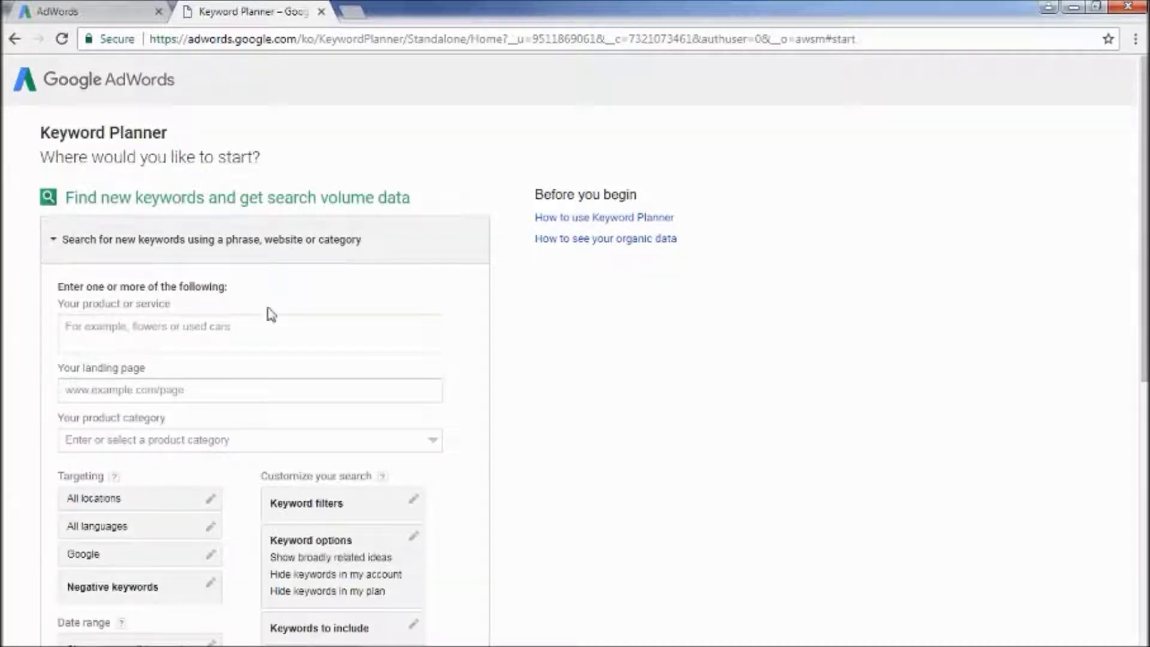
click(250, 331)
text(telekins)
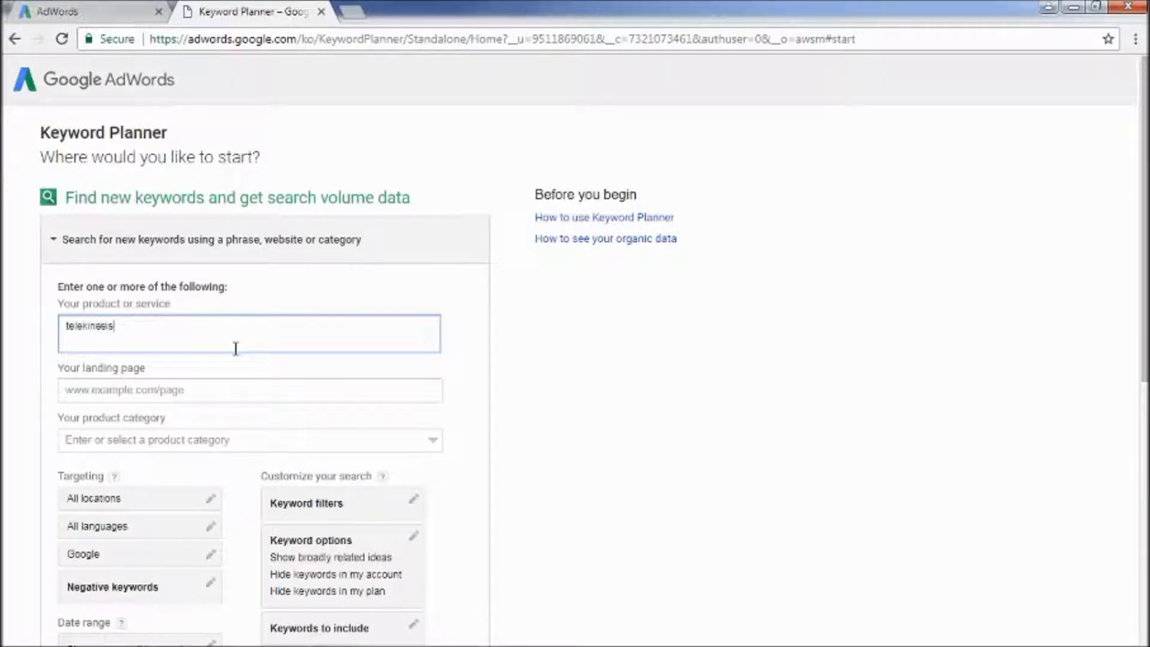
key(ctrl+a)
key(BackSpace)
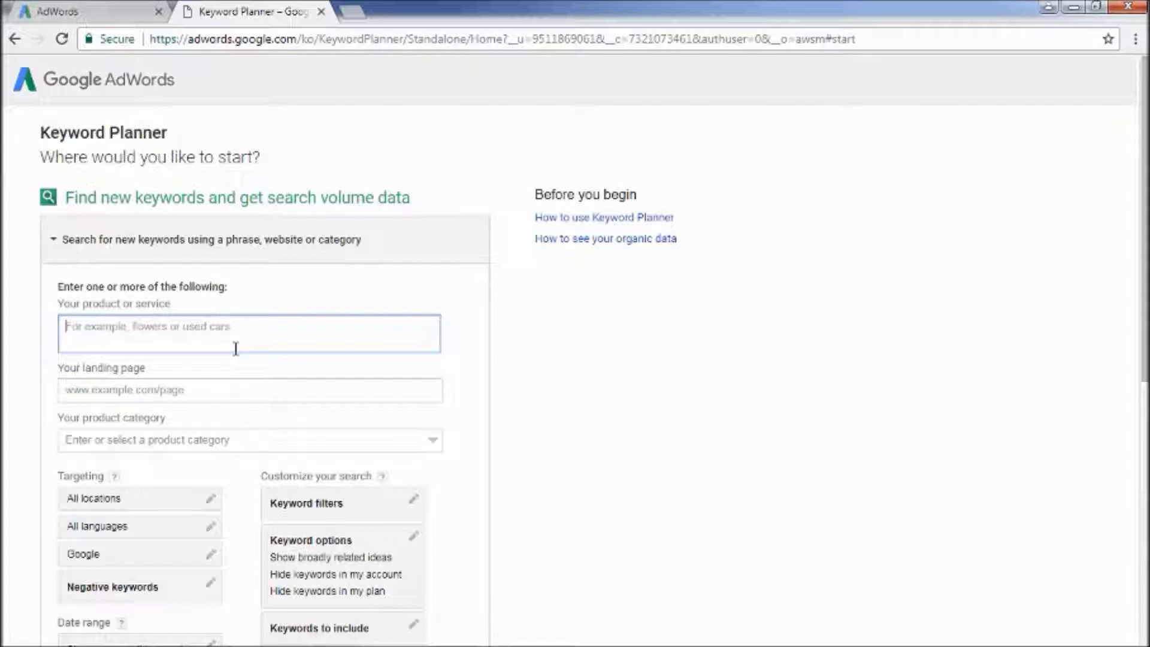
text(sports toolbar)
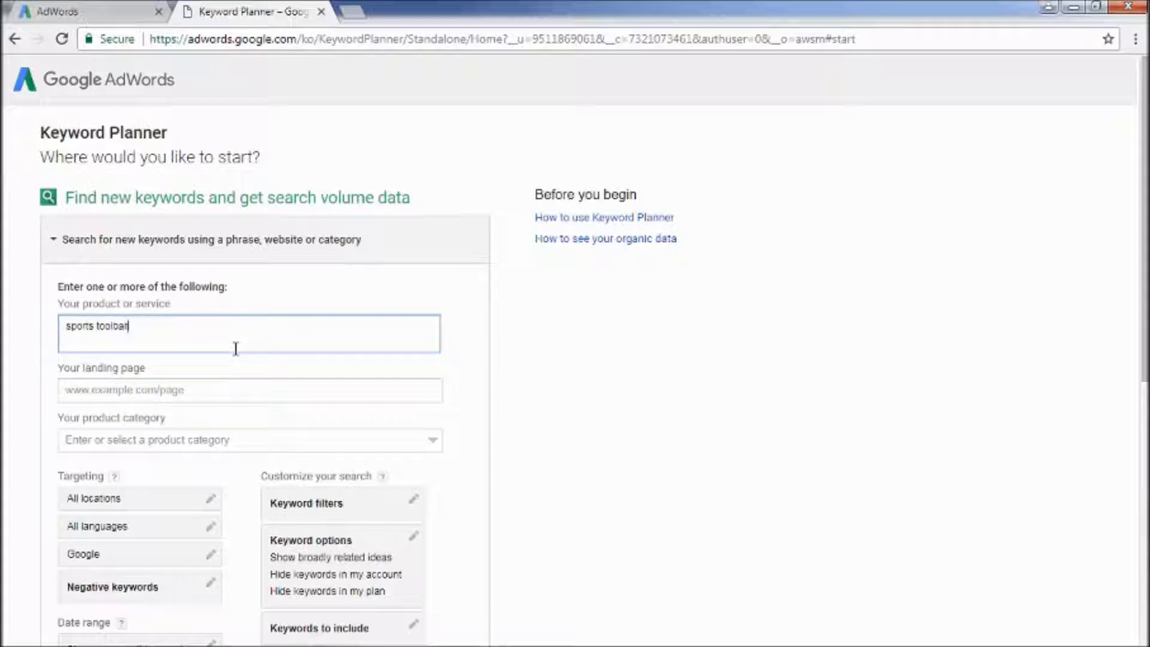
scroll(256, 341, down, 4)
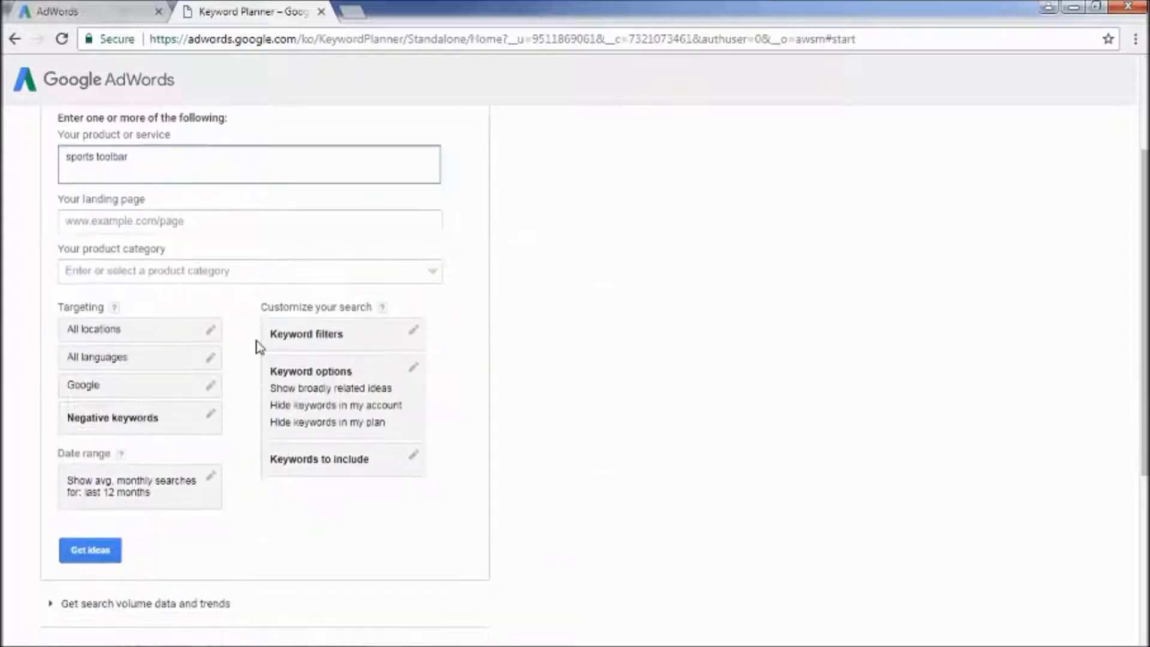
click(93, 467)
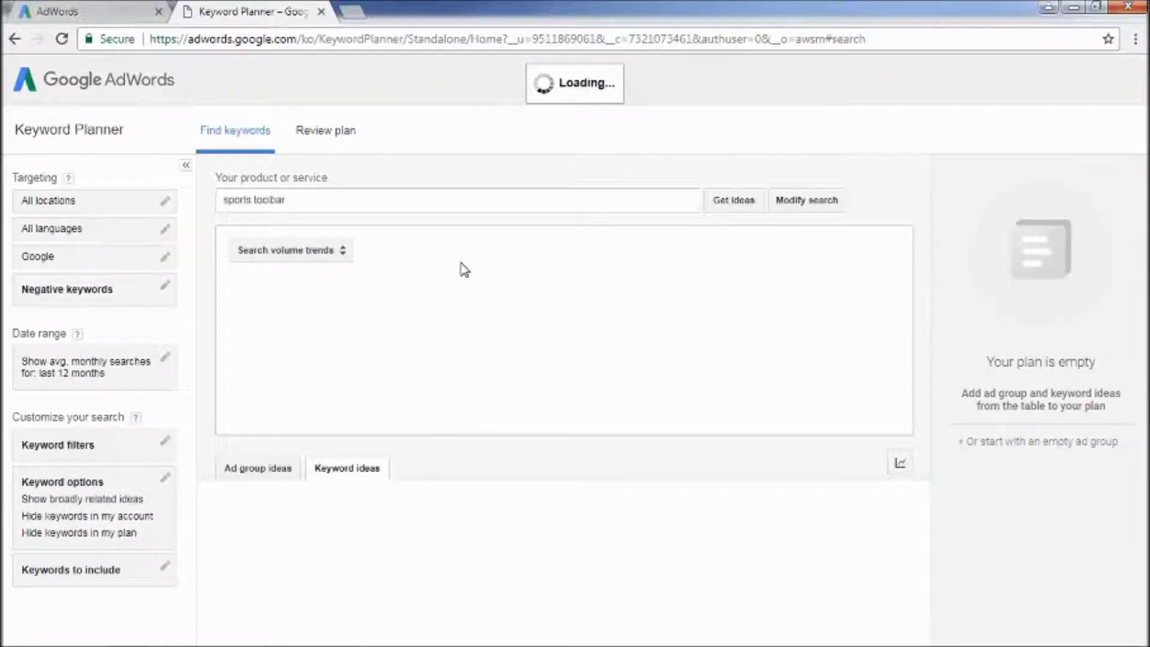
Step: Shorten the search phrase from 'sports toolbar' to 'sports' and rerun the keyword ideas
scroll(395, 341, down, 1)
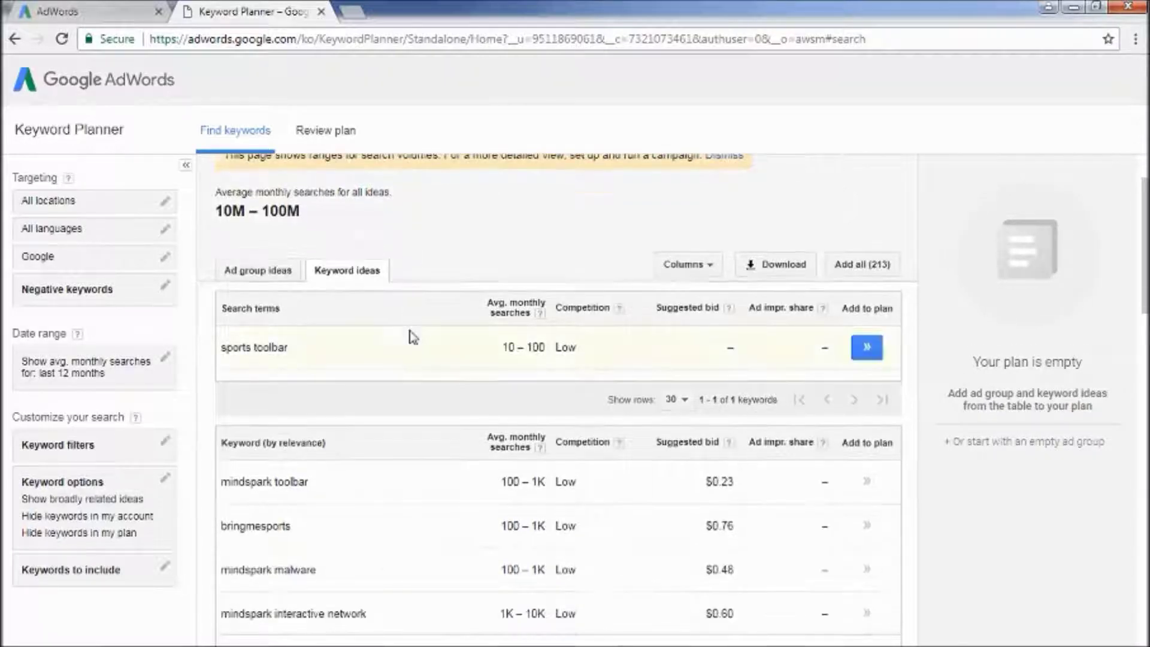
scroll(411, 356, up, 1)
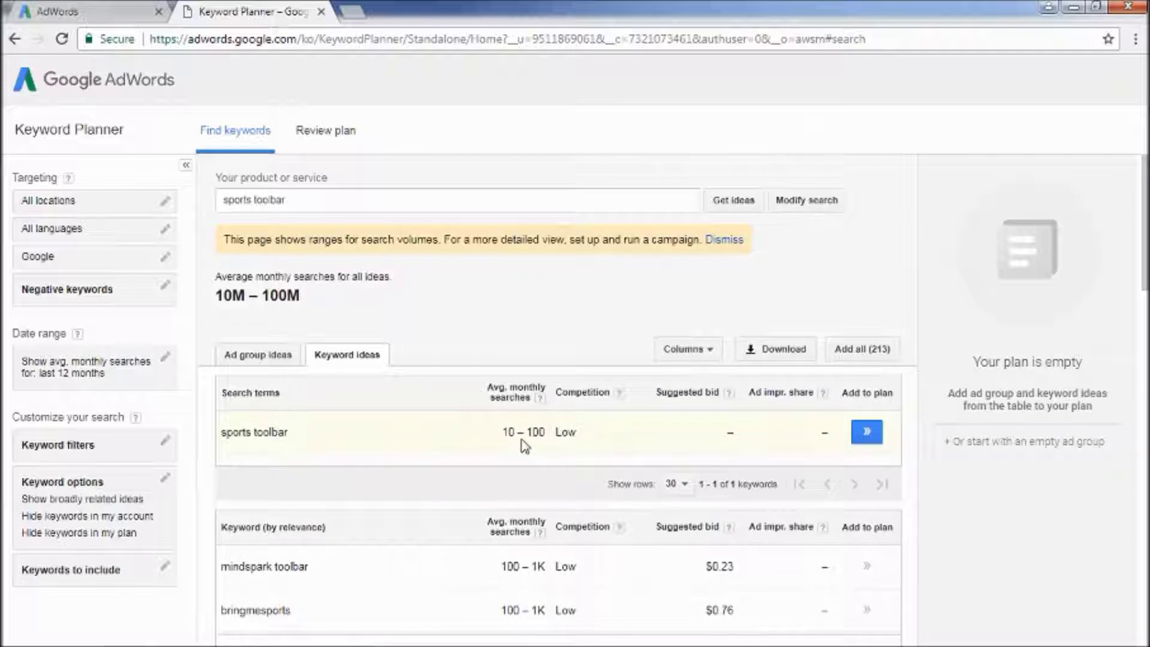
scroll(434, 480, down, 1)
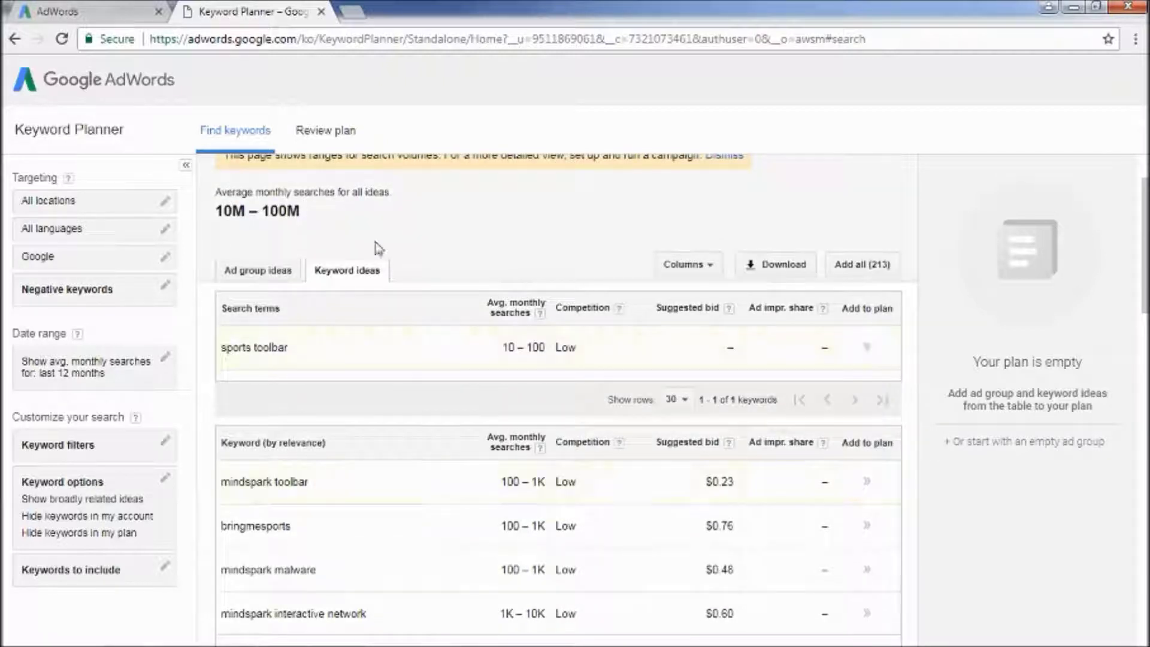
scroll(264, 321, up, 1)
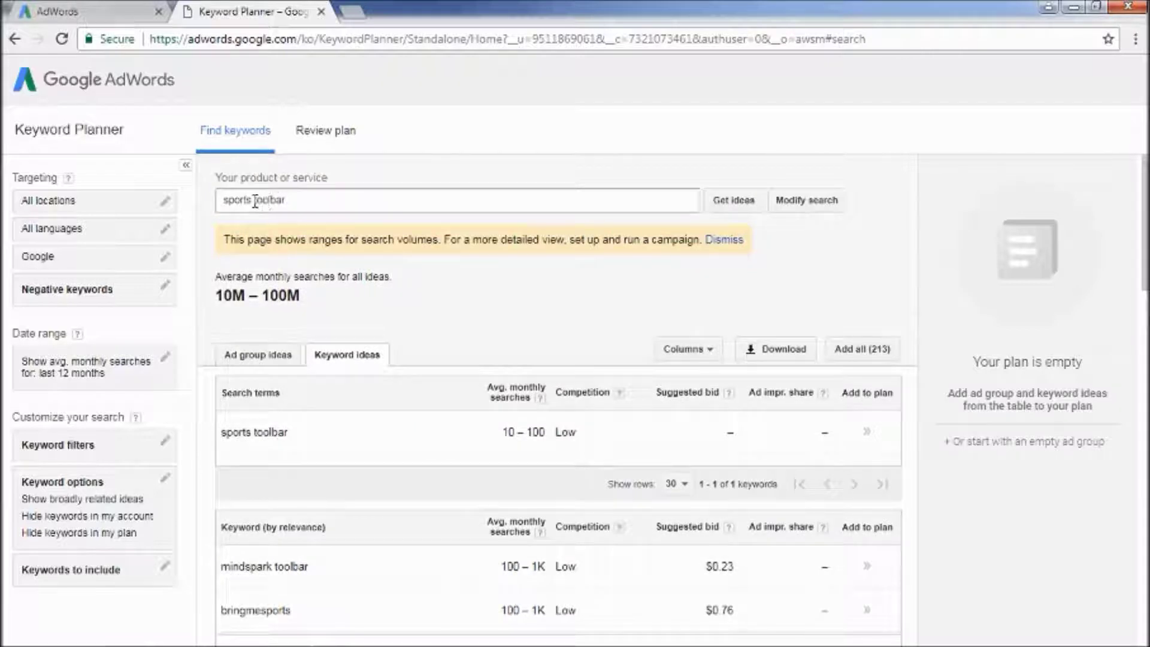
drag(251, 196, 285, 198)
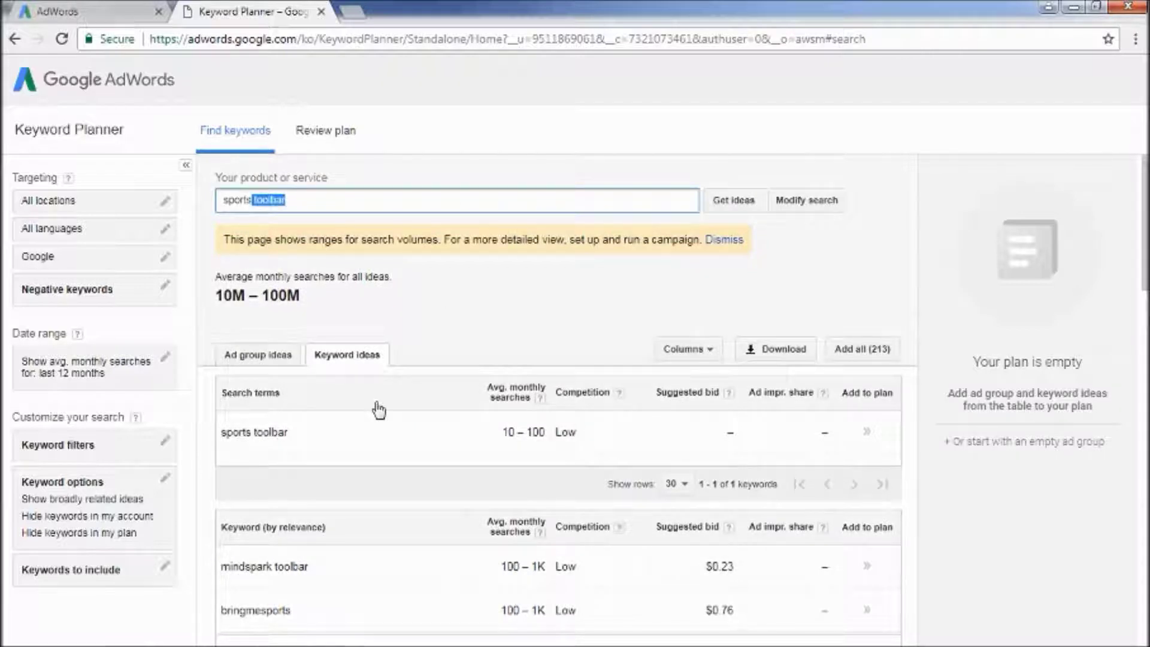
key(BackSpace)
key(Return)
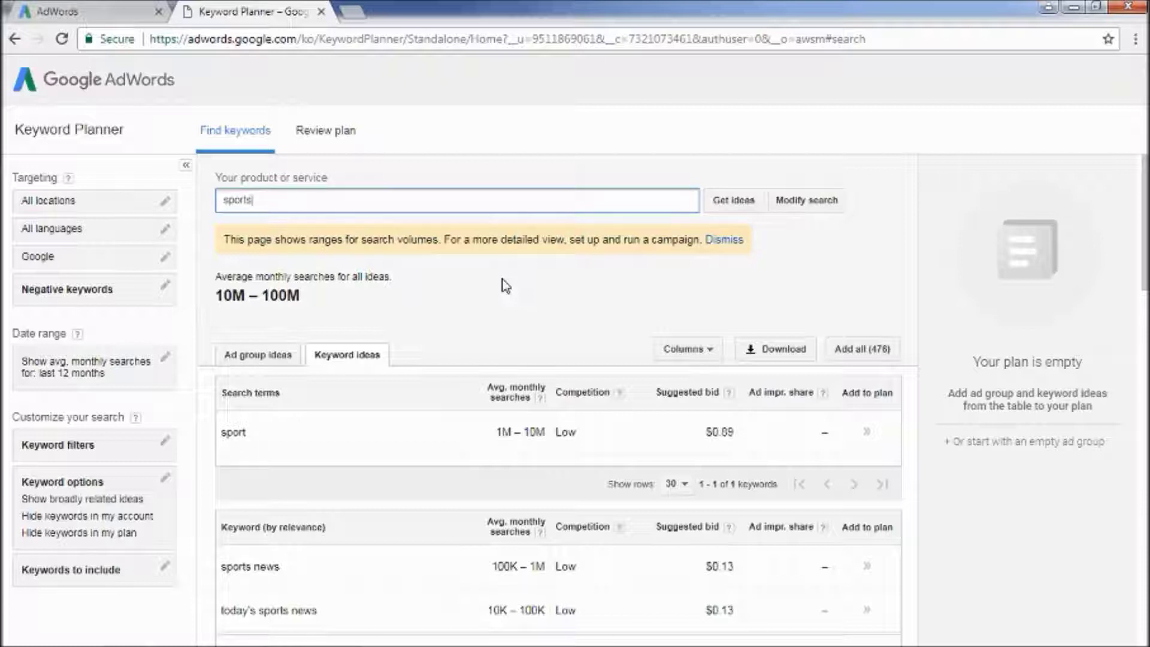
key(ctrl+a)
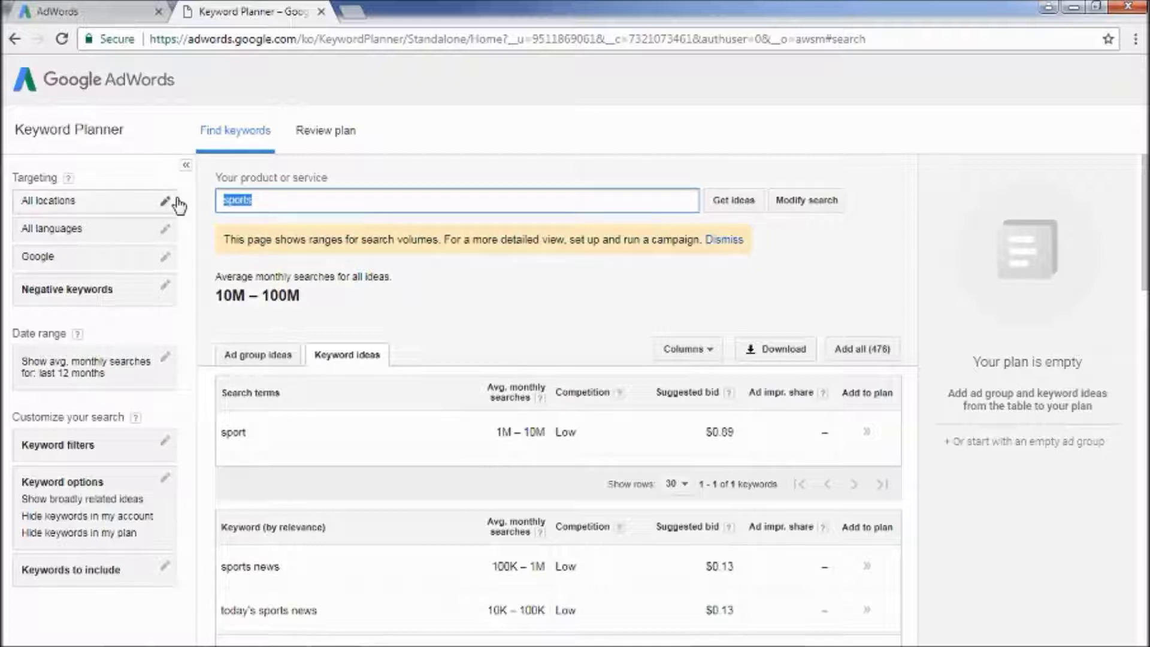
Step: Search keyword ideas for 'seo tools', browse the results, and open a blank new tab
text(seo tools)
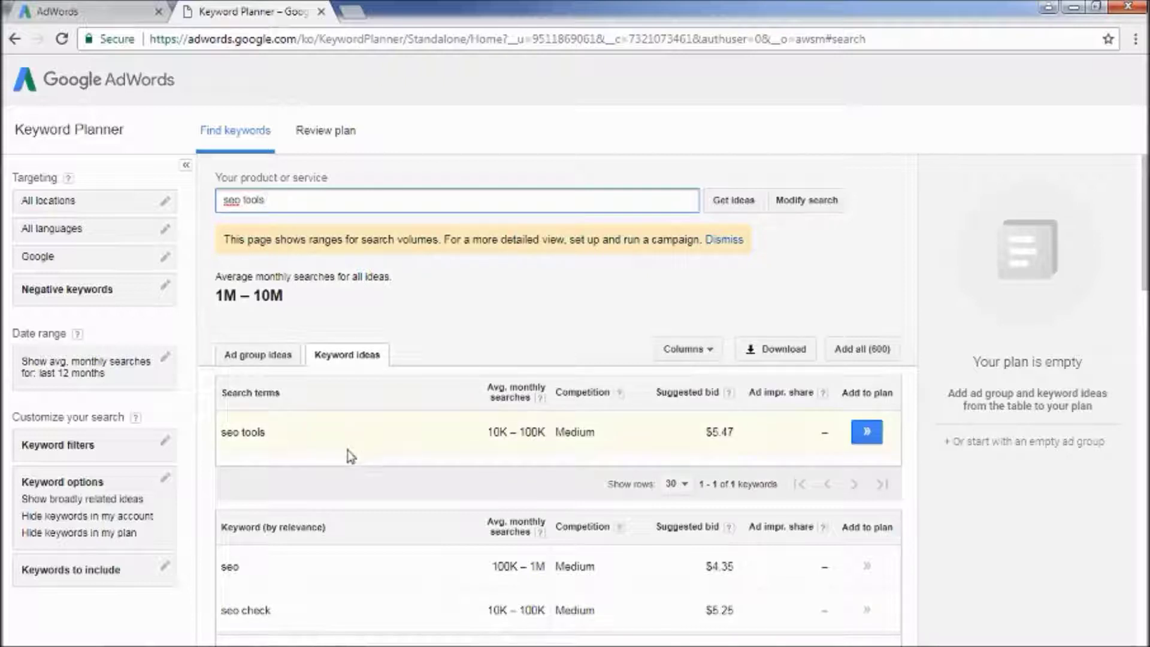
scroll(385, 465, down, 5)
scroll(385, 465, down, 4)
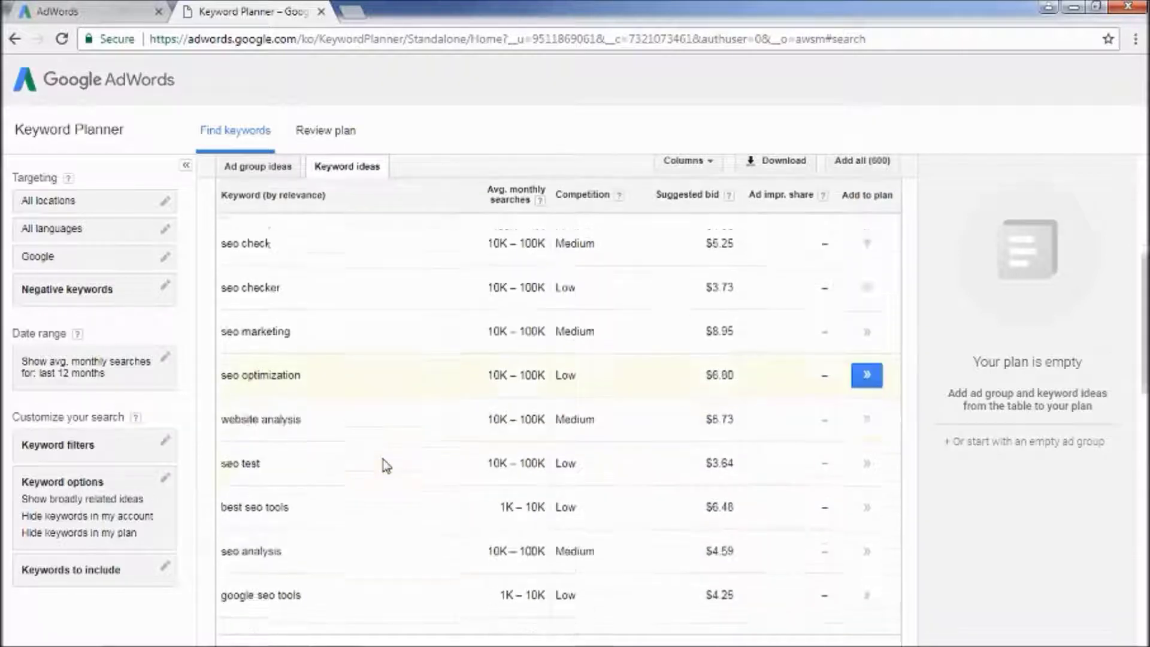
scroll(385, 464, up, 6)
scroll(385, 465, up, 3)
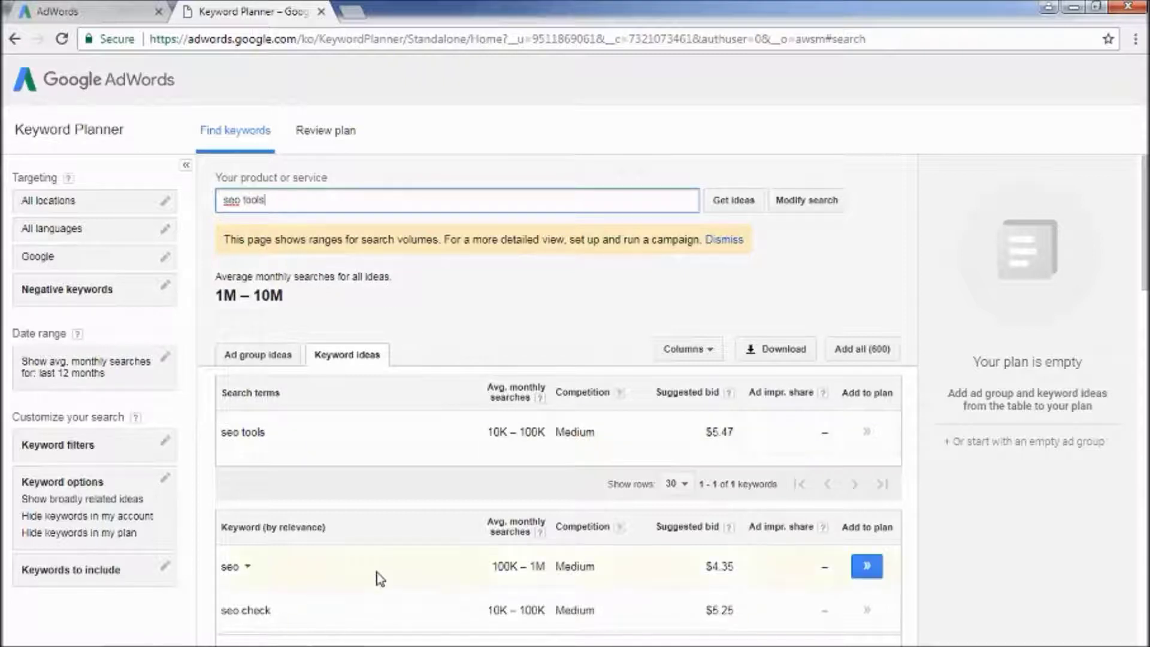
scroll(377, 563, down, 5)
scroll(372, 542, down, 1)
scroll(449, 537, up, 6)
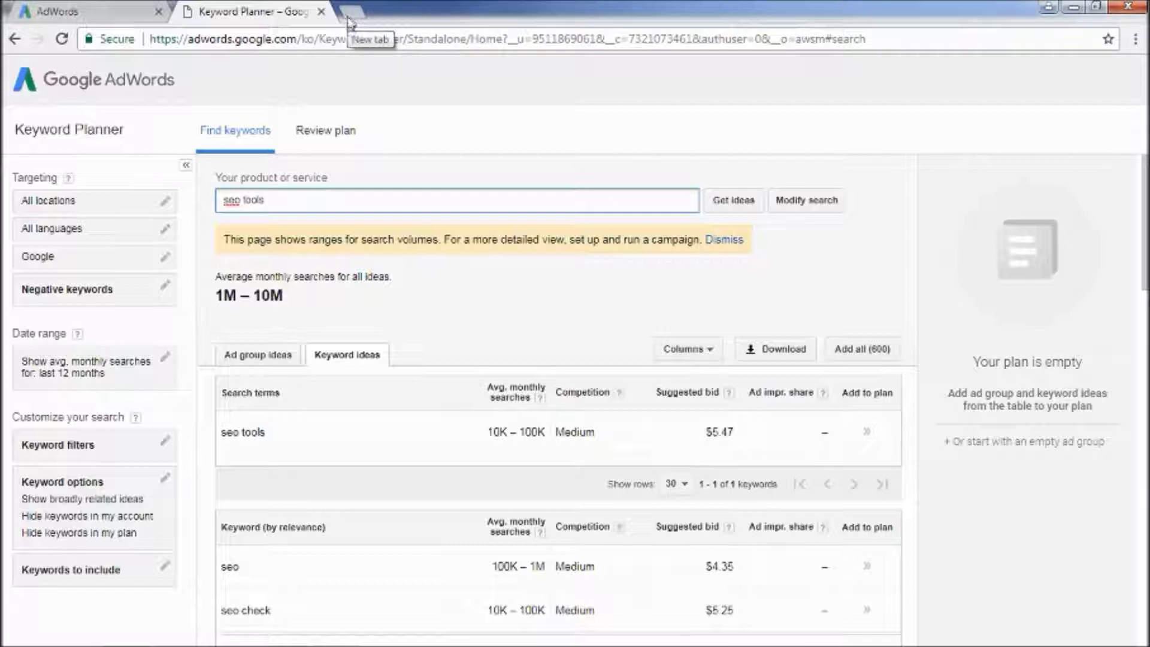
drag(308, 198, 208, 200)
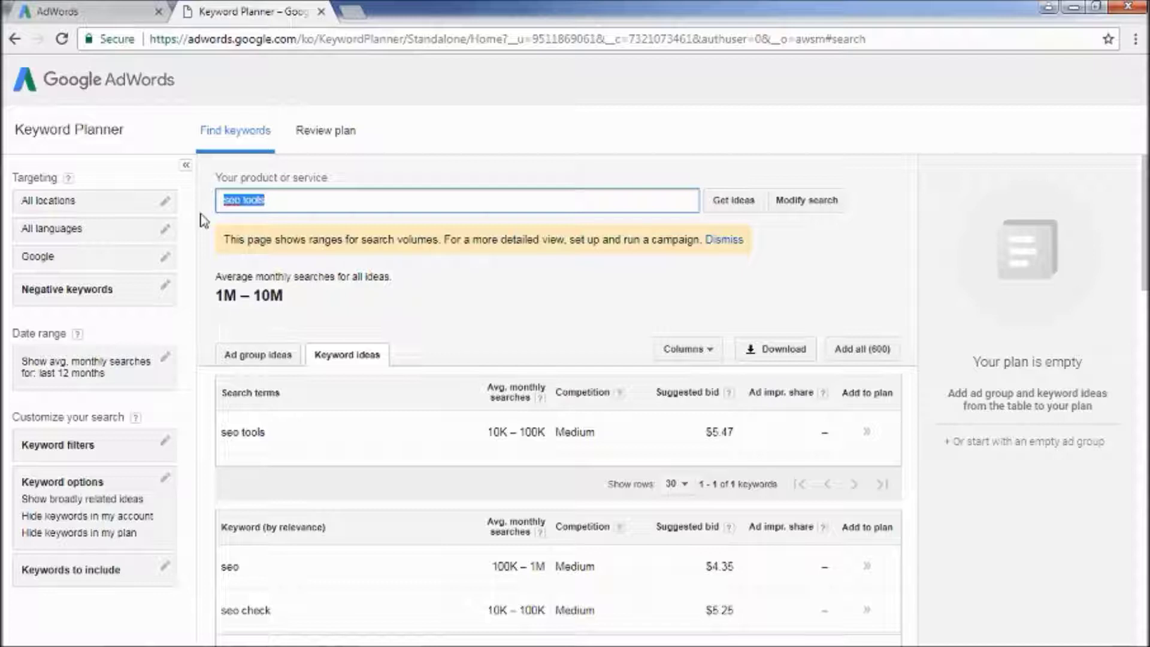
click(352, 12)
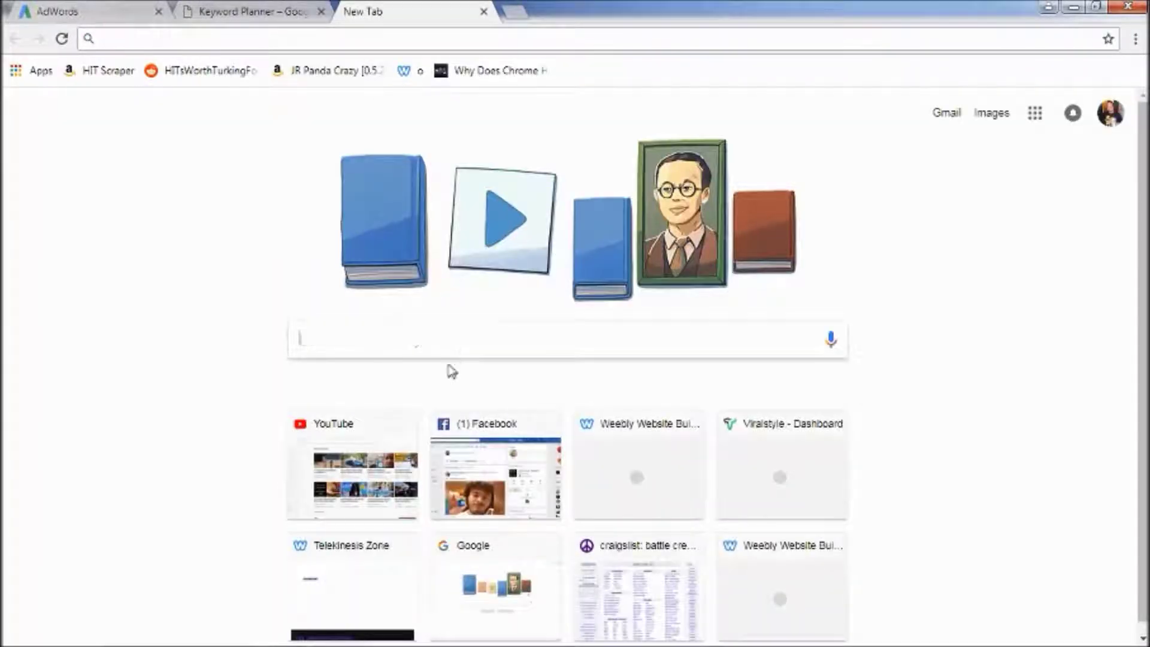
Step: Search Google for 'offervault', open the site, and scroll to its All Offers table
text(offervault)
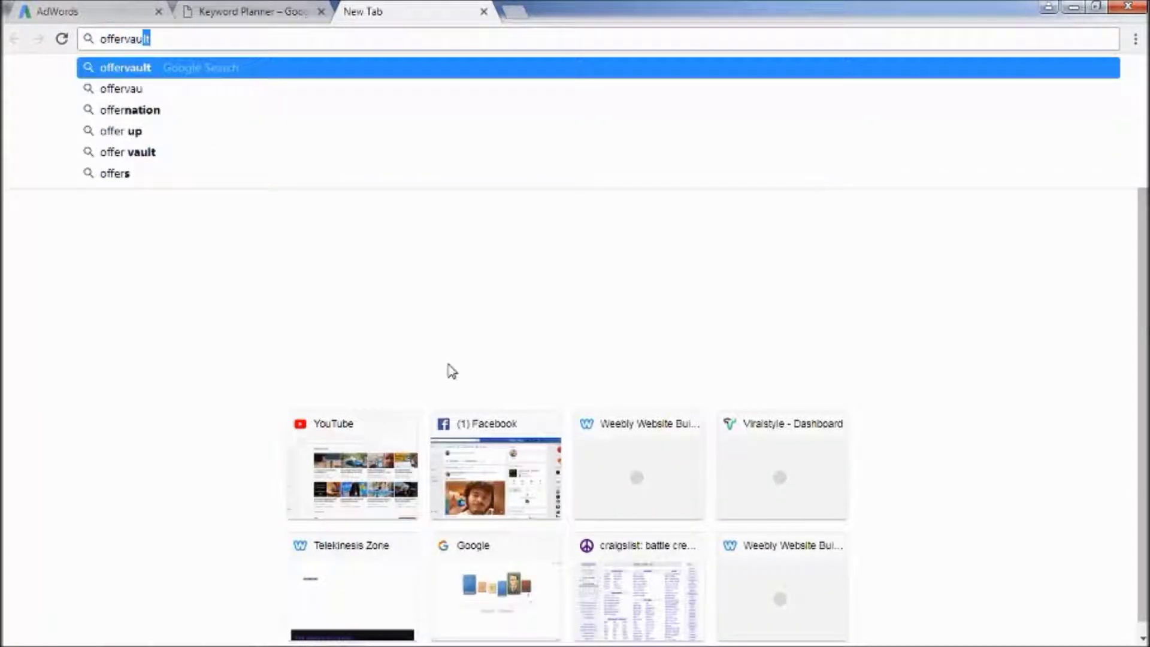
key(Return)
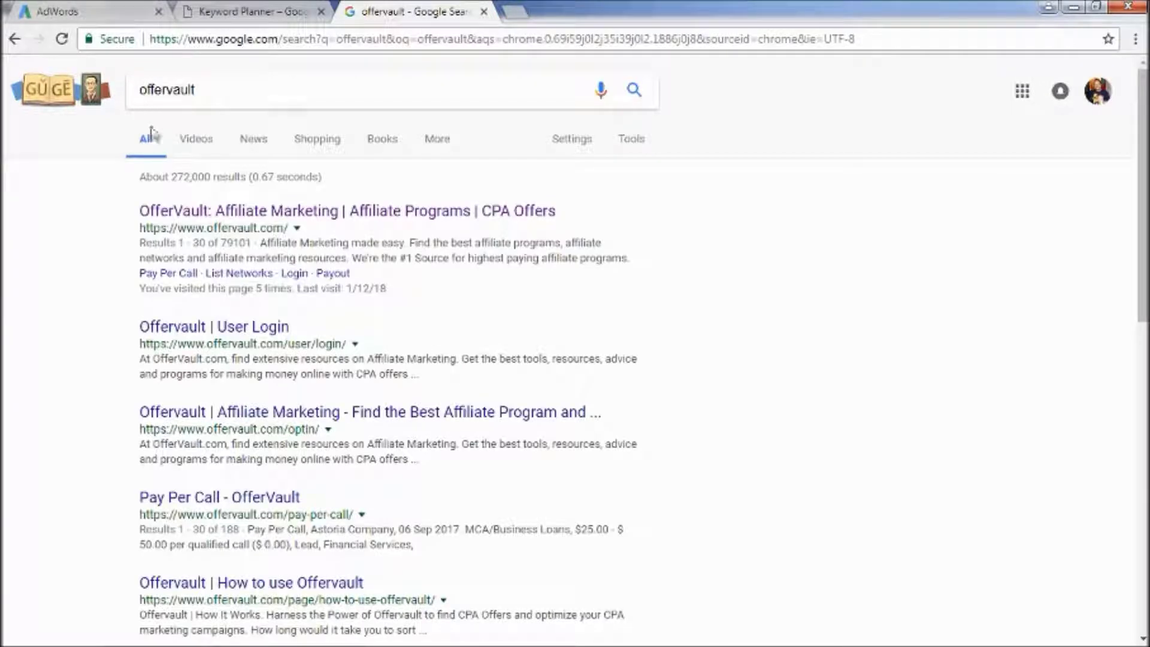
click(289, 224)
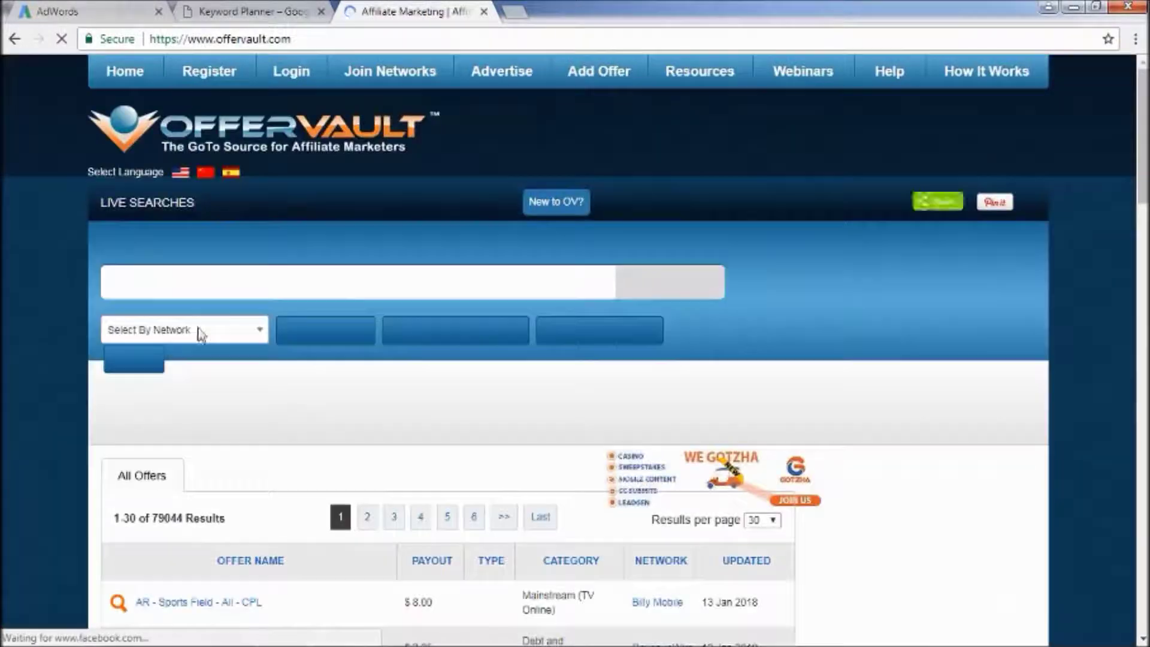
scroll(395, 359, down, 8)
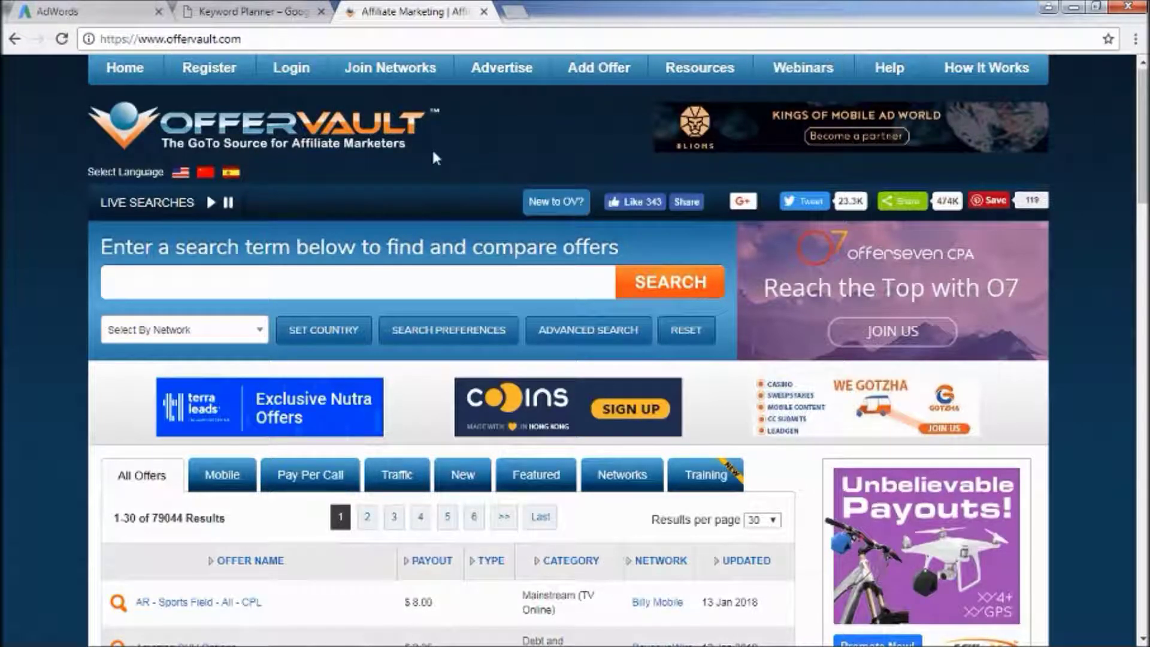
scroll(436, 157, down, 4)
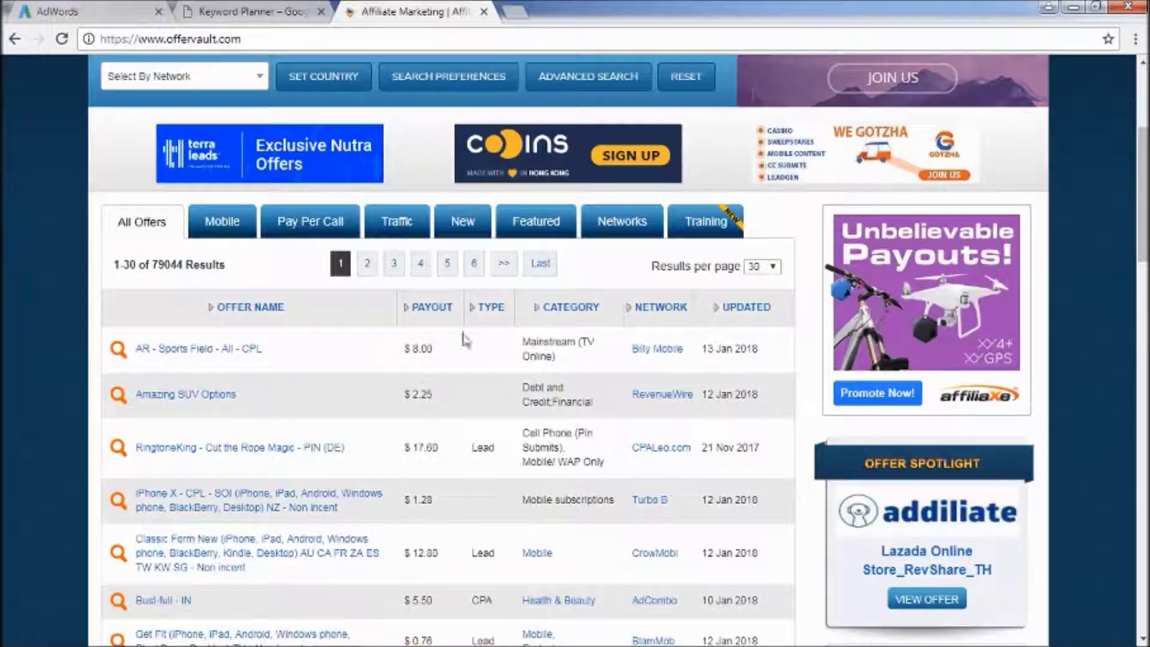
click(217, 353)
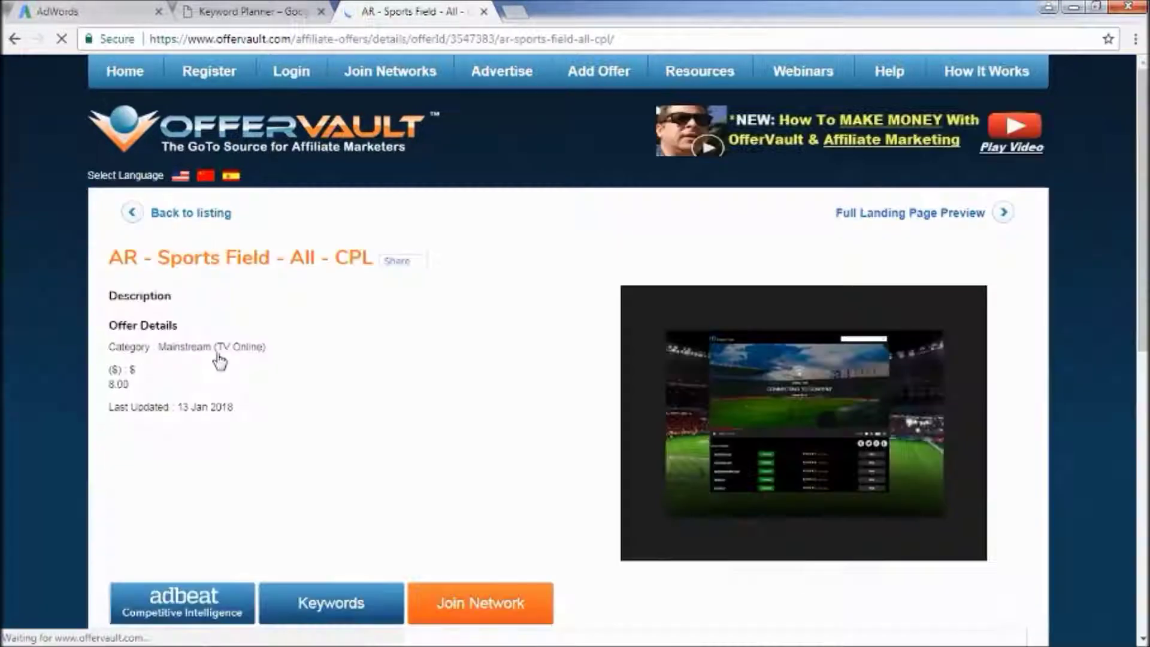
scroll(219, 360, down, 7)
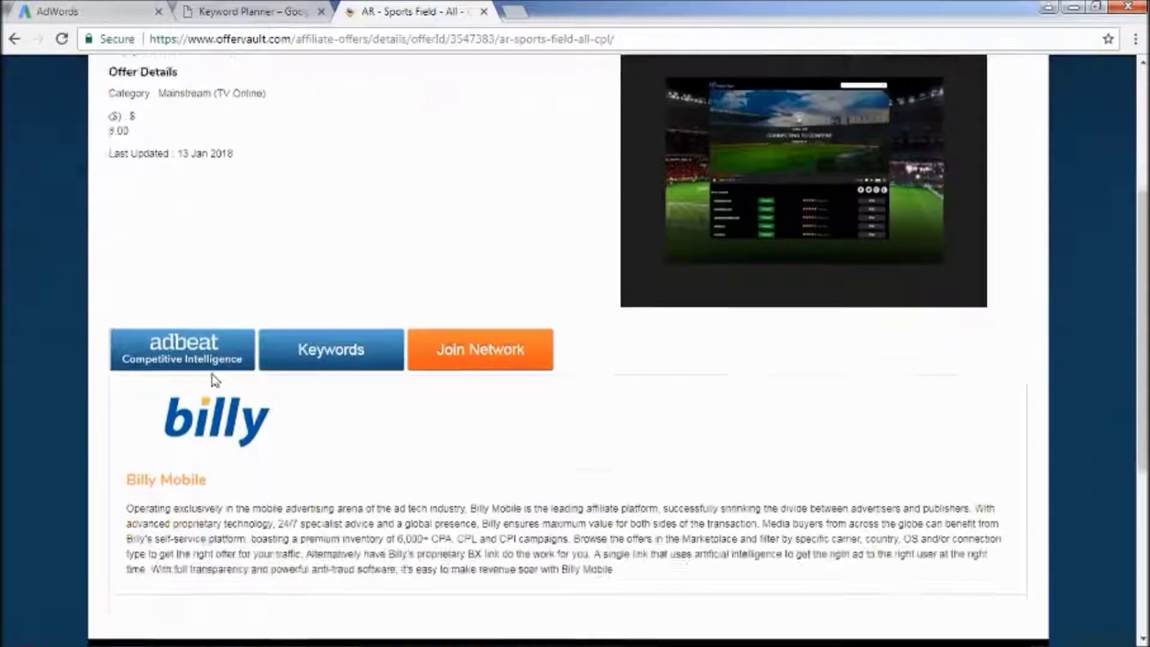
scroll(212, 376, up, 7)
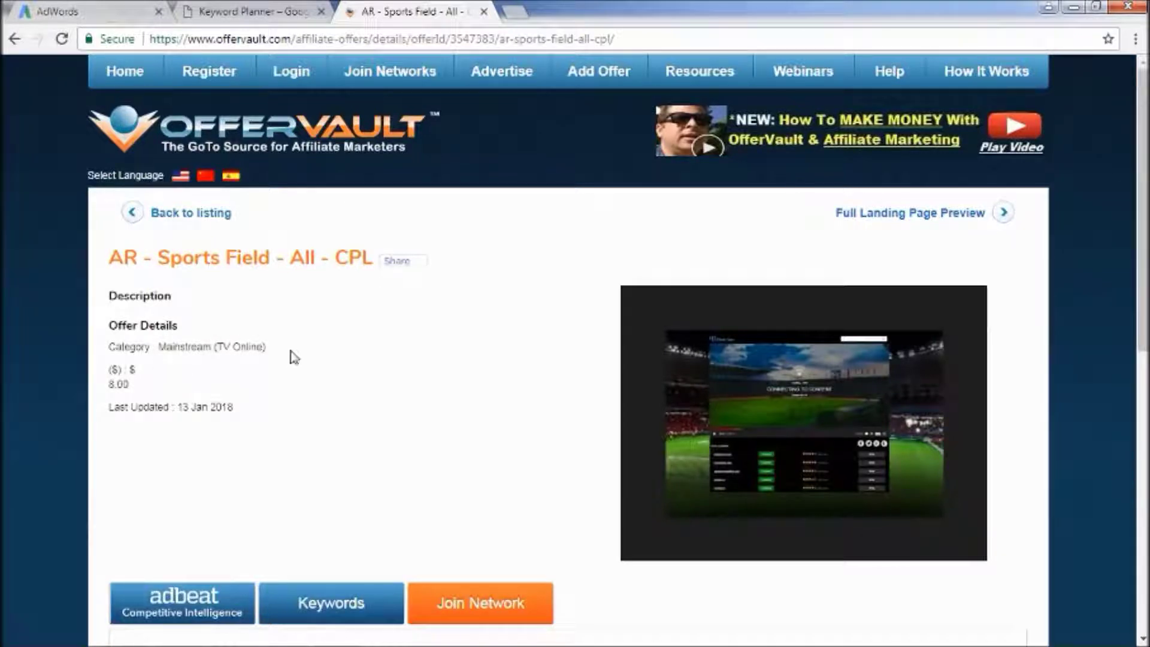
scroll(953, 461, down, 2)
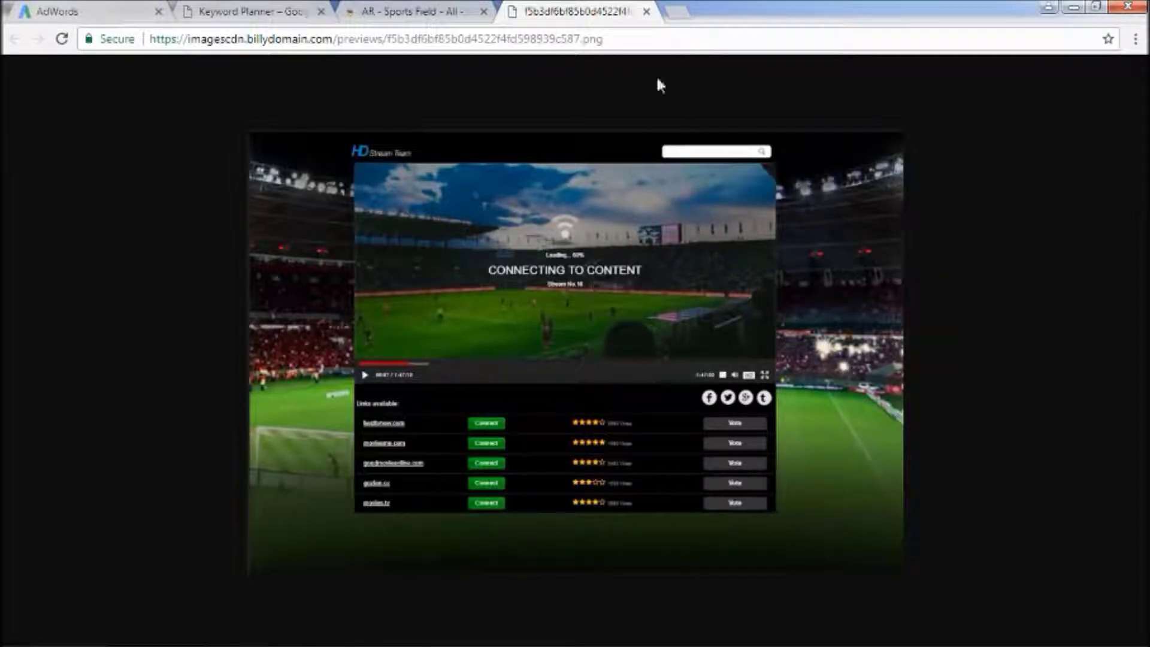
click(646, 12)
scroll(413, 313, down, 2)
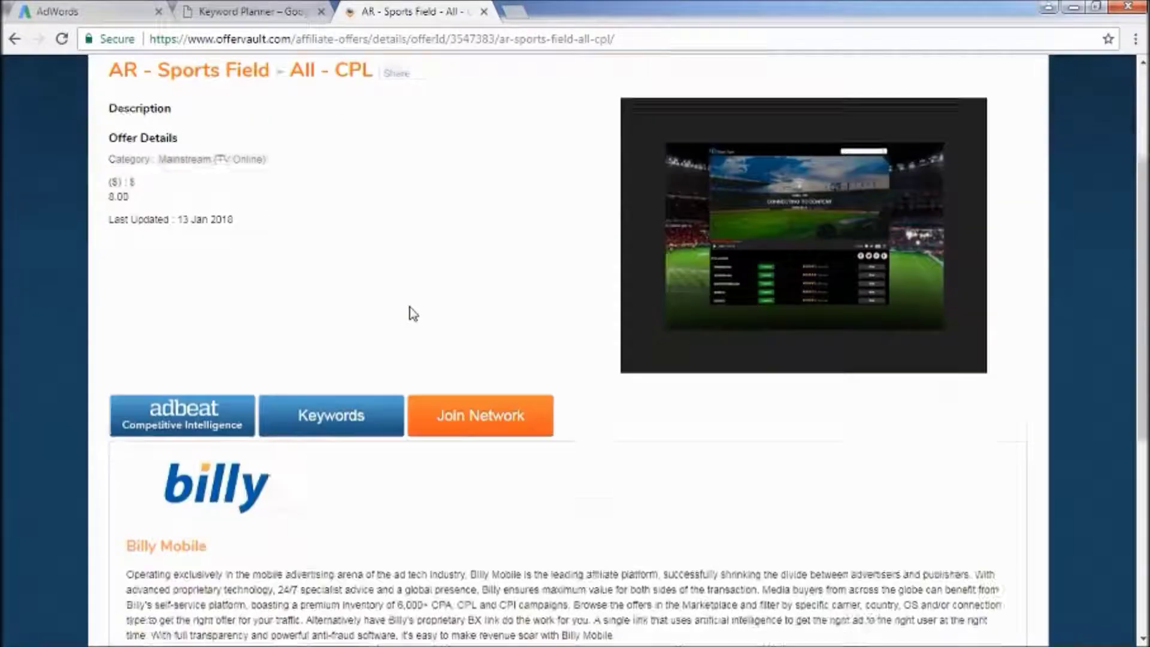
scroll(413, 313, down, 3)
scroll(411, 313, up, 5)
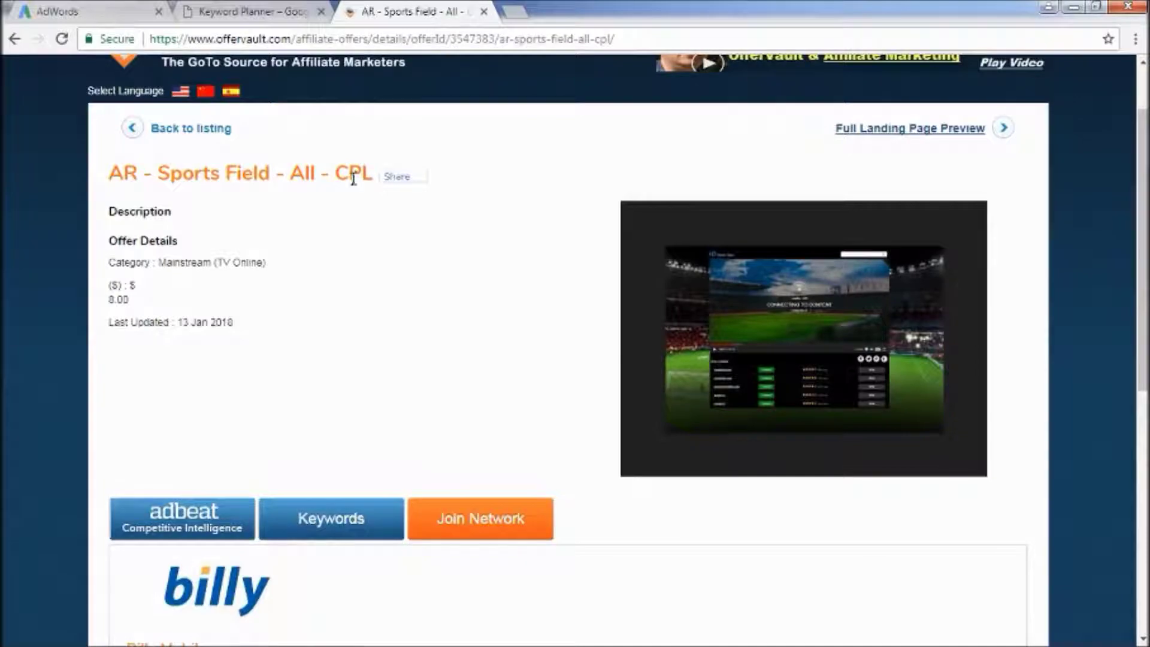
click(15, 39)
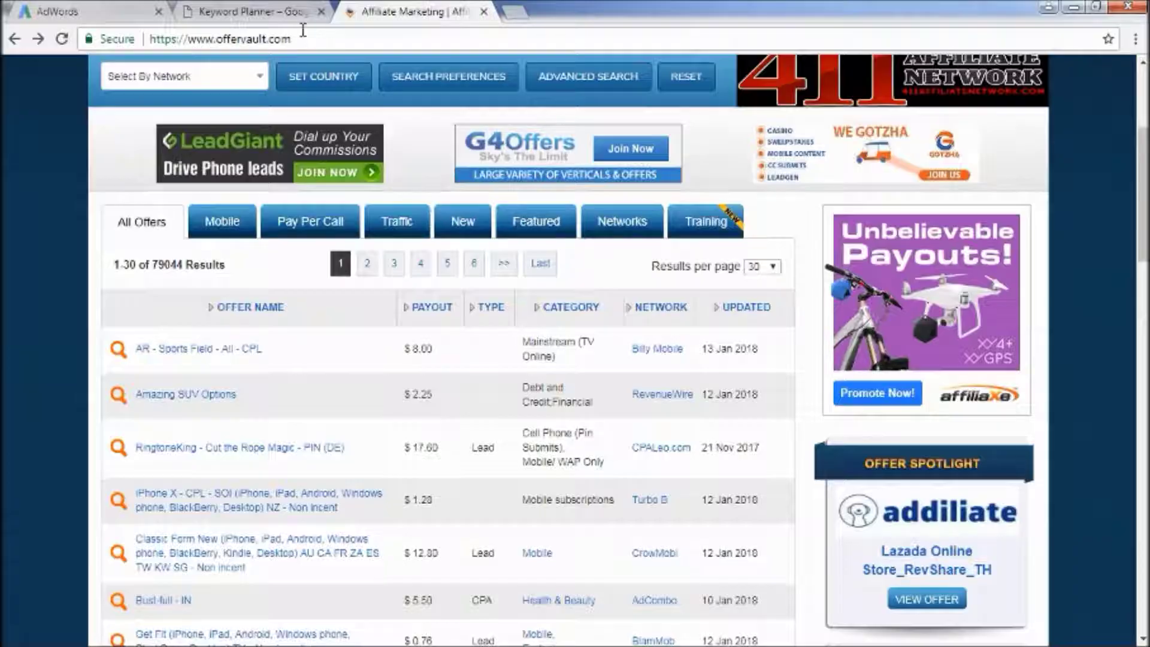
Step: Return to the Keyword Planner 'sports' results and launch Calculator from the Start menu
click(247, 13)
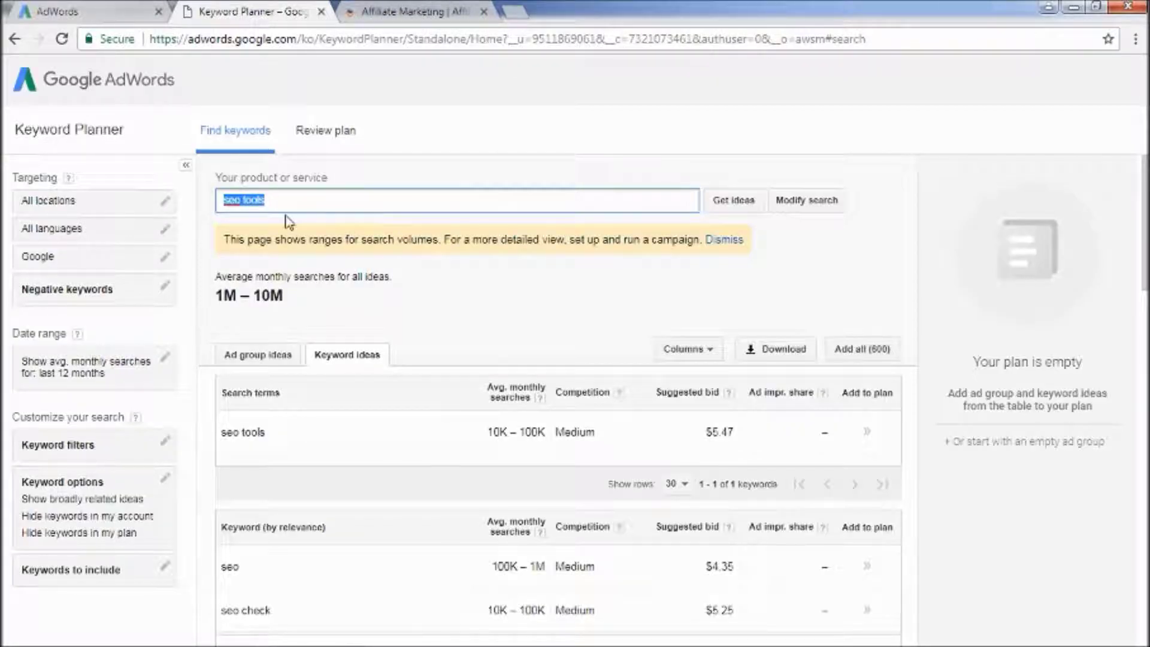
text(a)
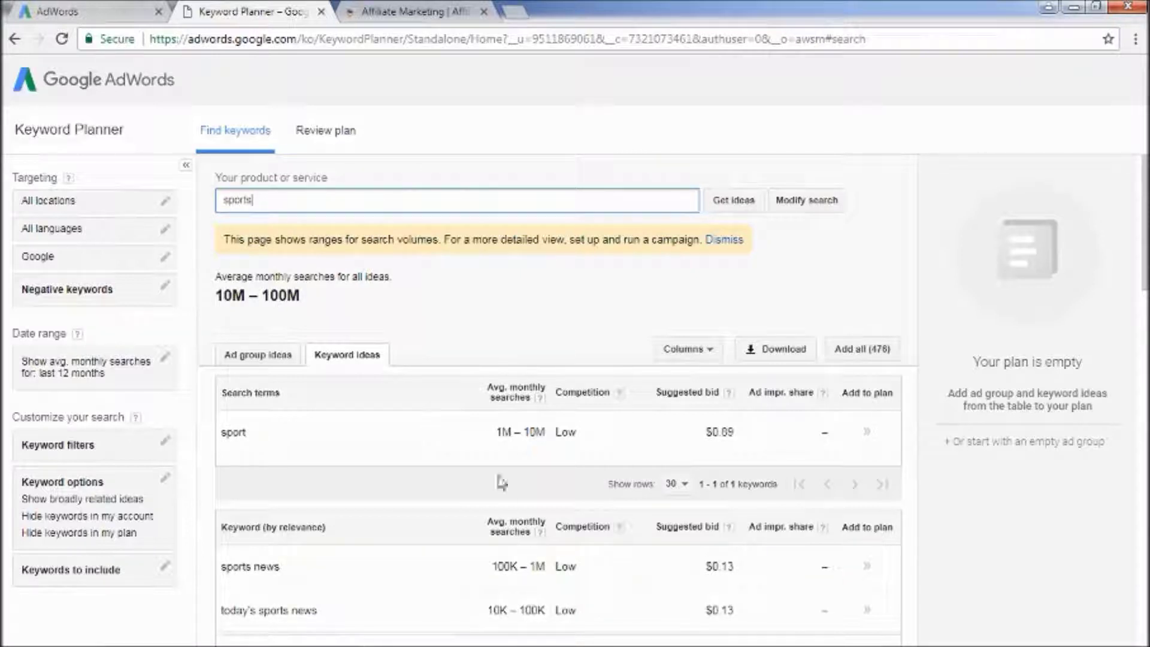
click(21, 631)
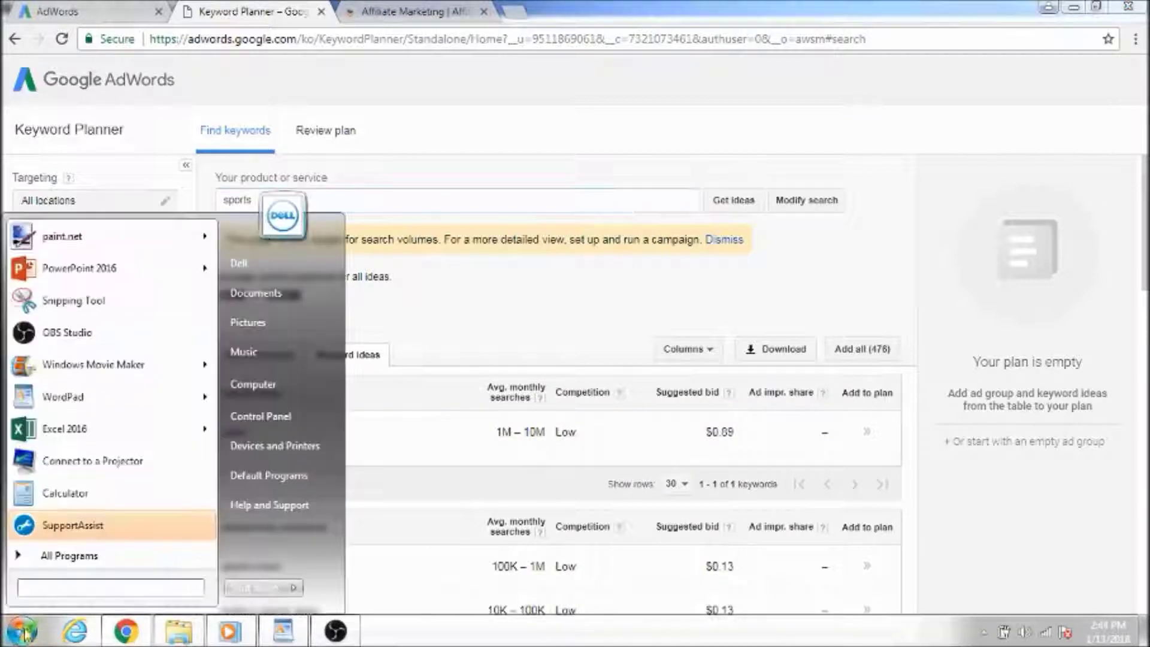
click(96, 502)
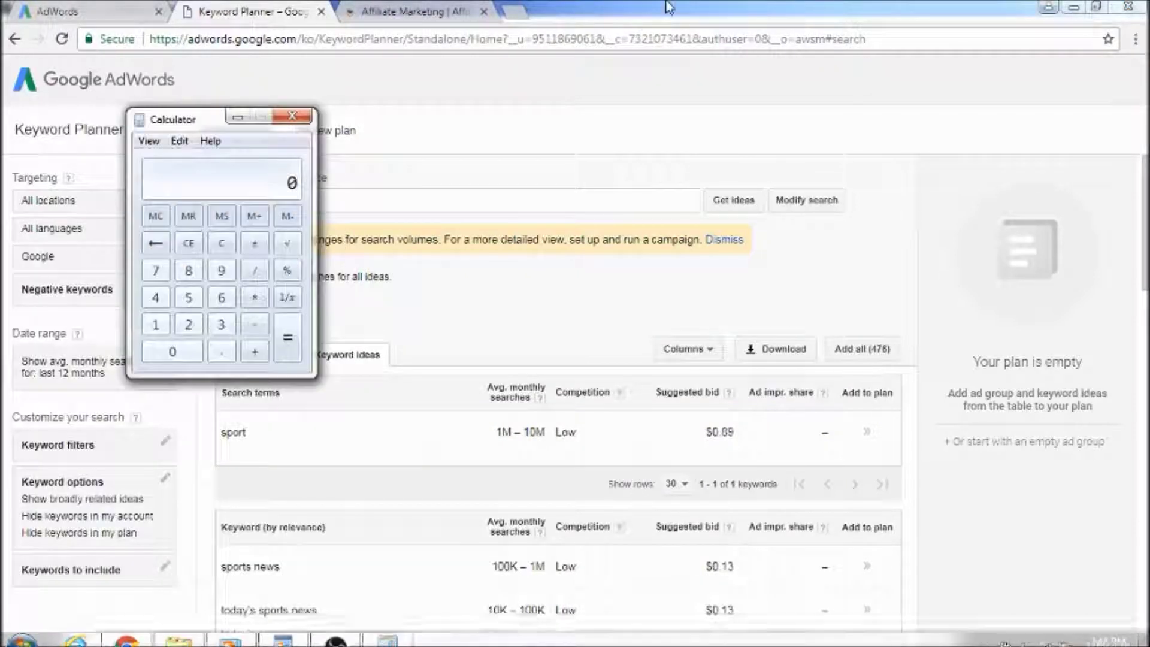
Step: Compute 10000000 − 3 in Calculator, getting 9999997, then clear it
click(157, 325)
click(160, 354)
click(161, 353)
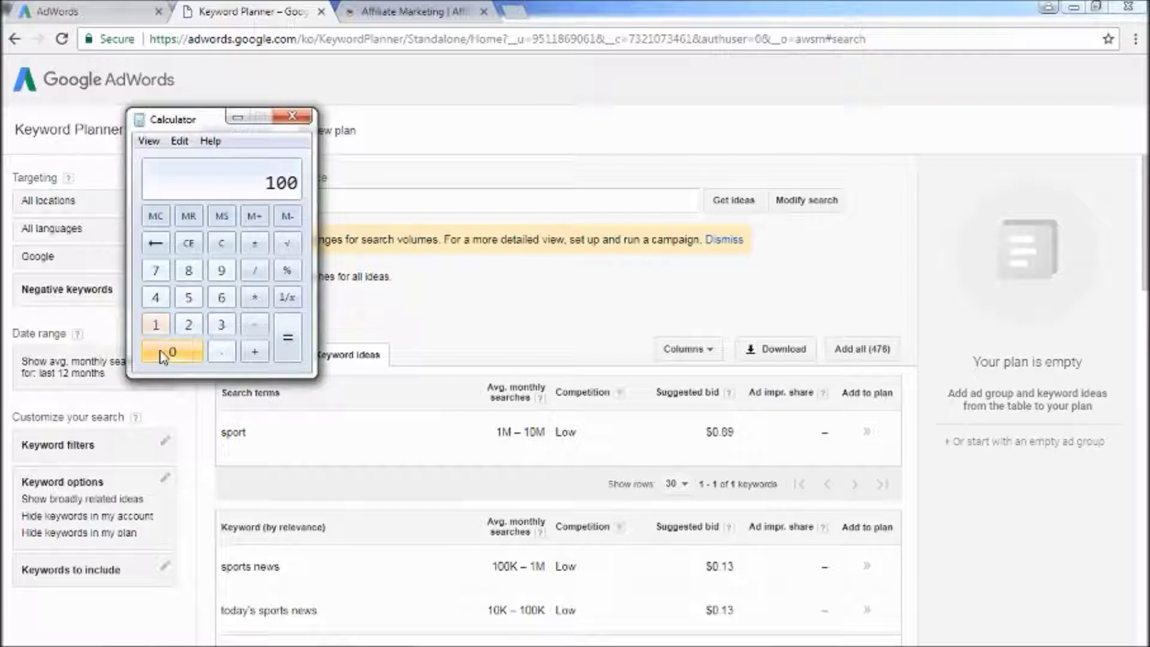
click(160, 354)
click(161, 354)
click(161, 355)
click(161, 355)
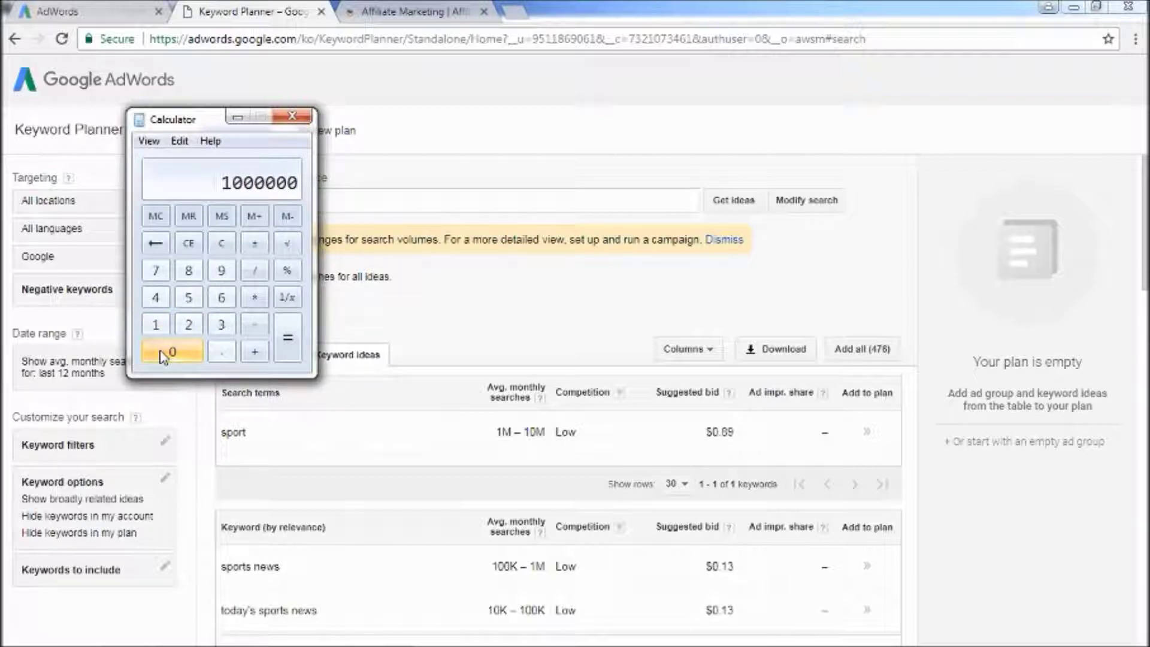
click(255, 323)
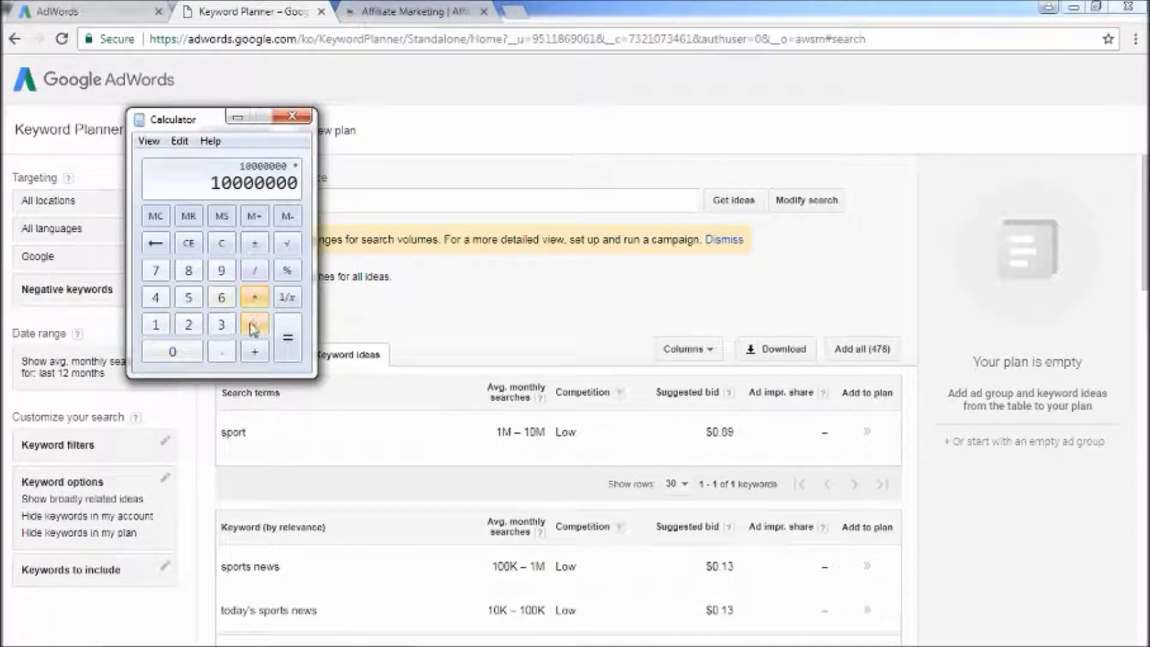
click(183, 352)
click(221, 324)
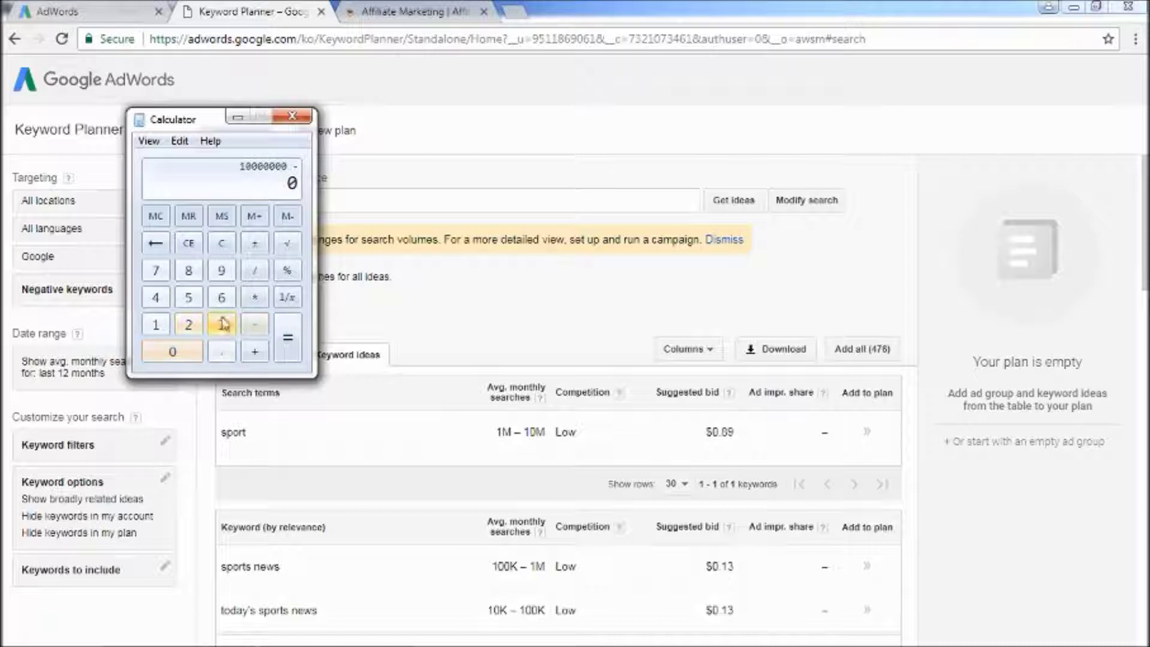
click(298, 335)
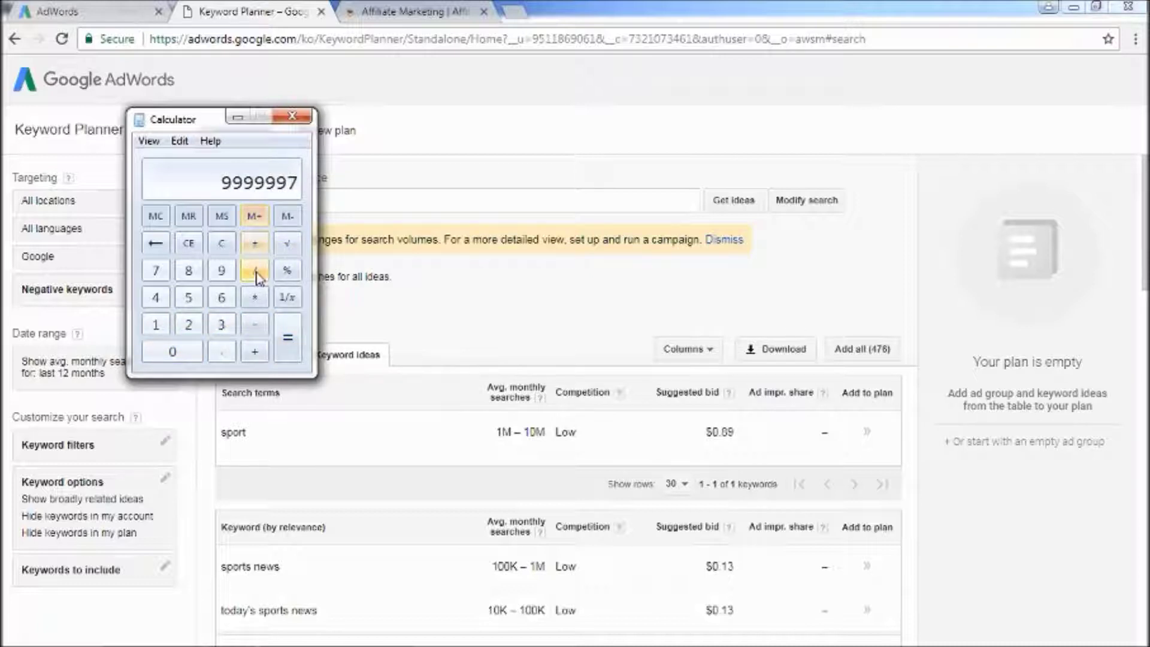
click(221, 245)
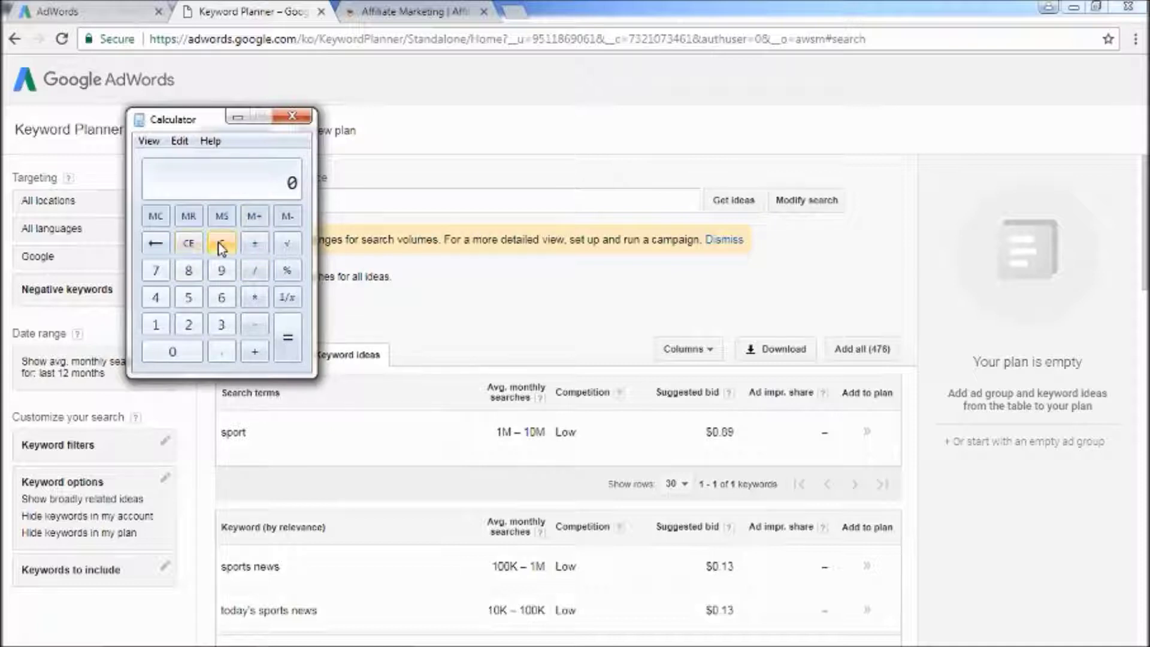
click(157, 326)
click(161, 342)
click(161, 342)
click(162, 343)
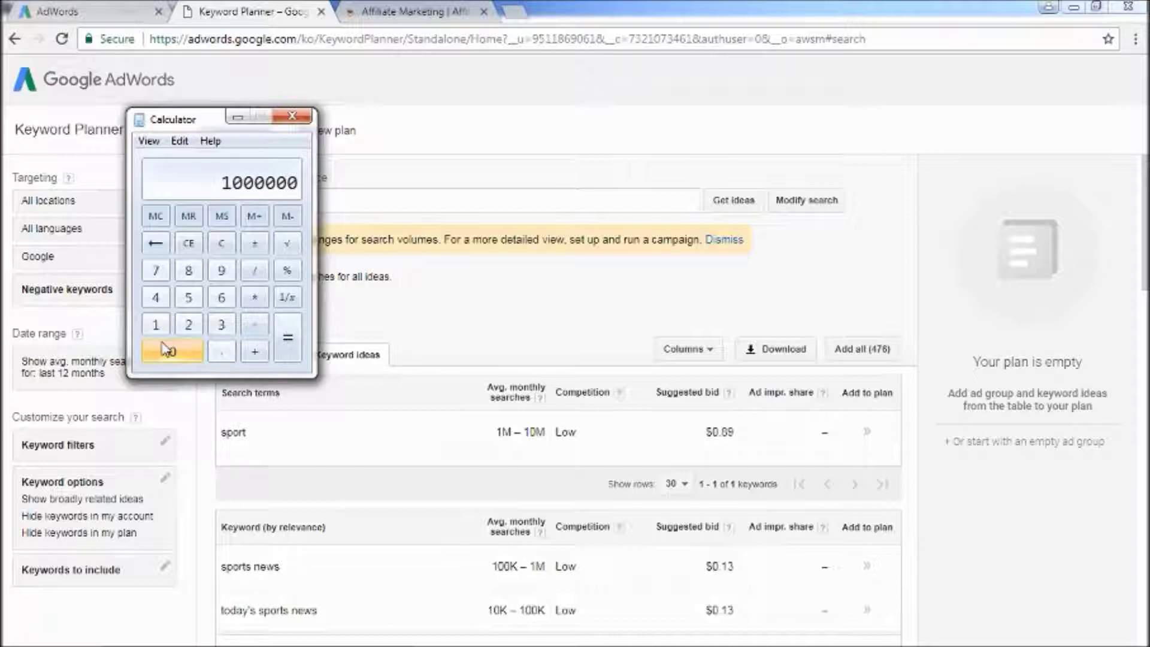
click(168, 350)
click(254, 298)
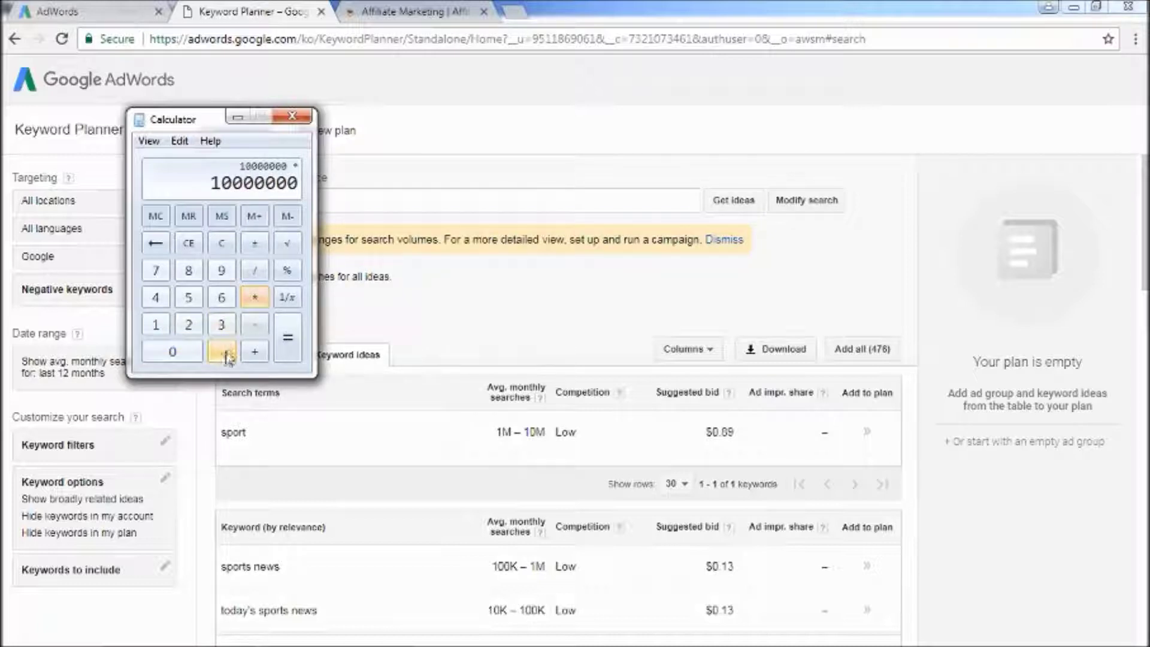
click(228, 357)
click(179, 352)
click(225, 327)
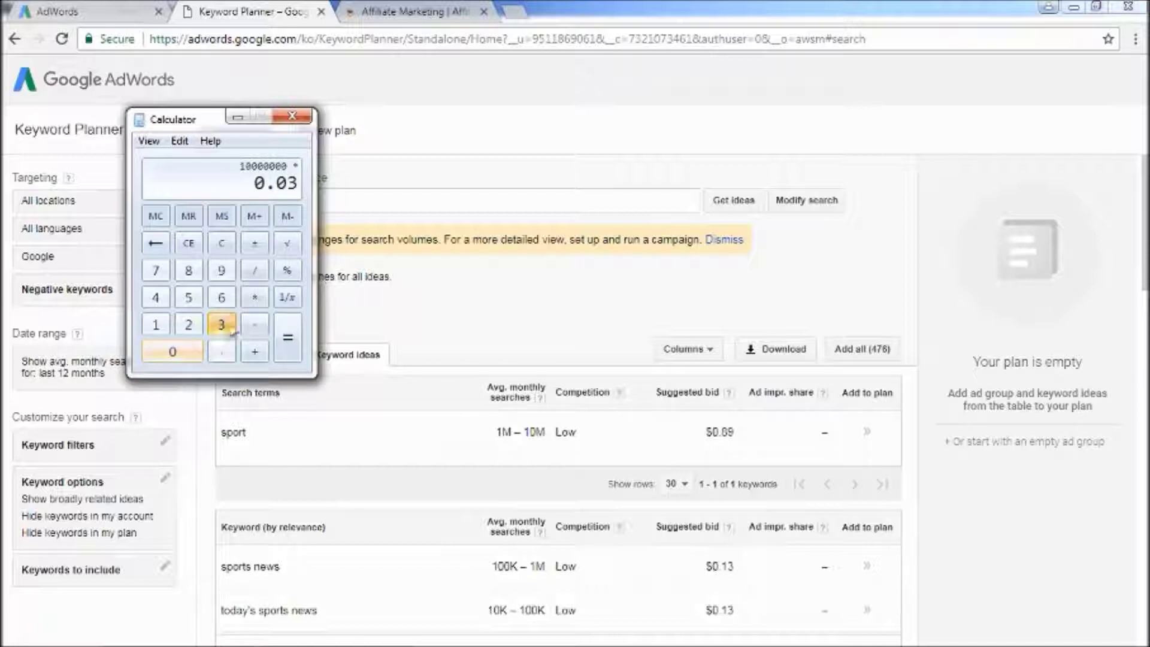
click(287, 338)
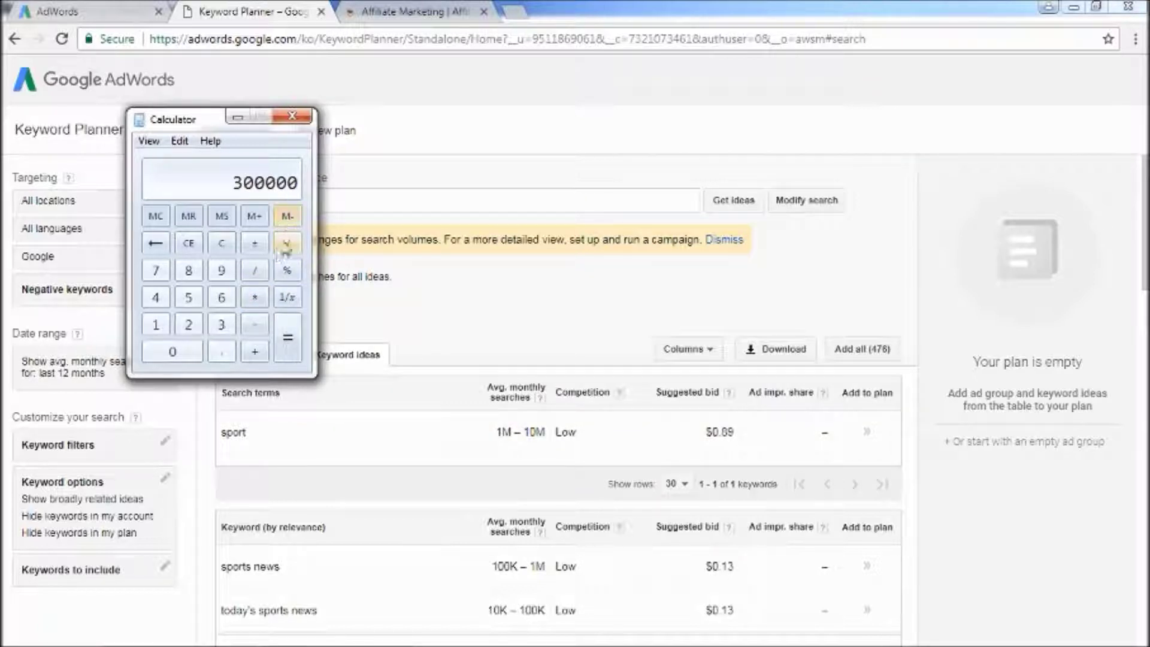
Step: Multiply 300000 by 8 for 2400000 and bring the OfferVault listing back to front
click(254, 303)
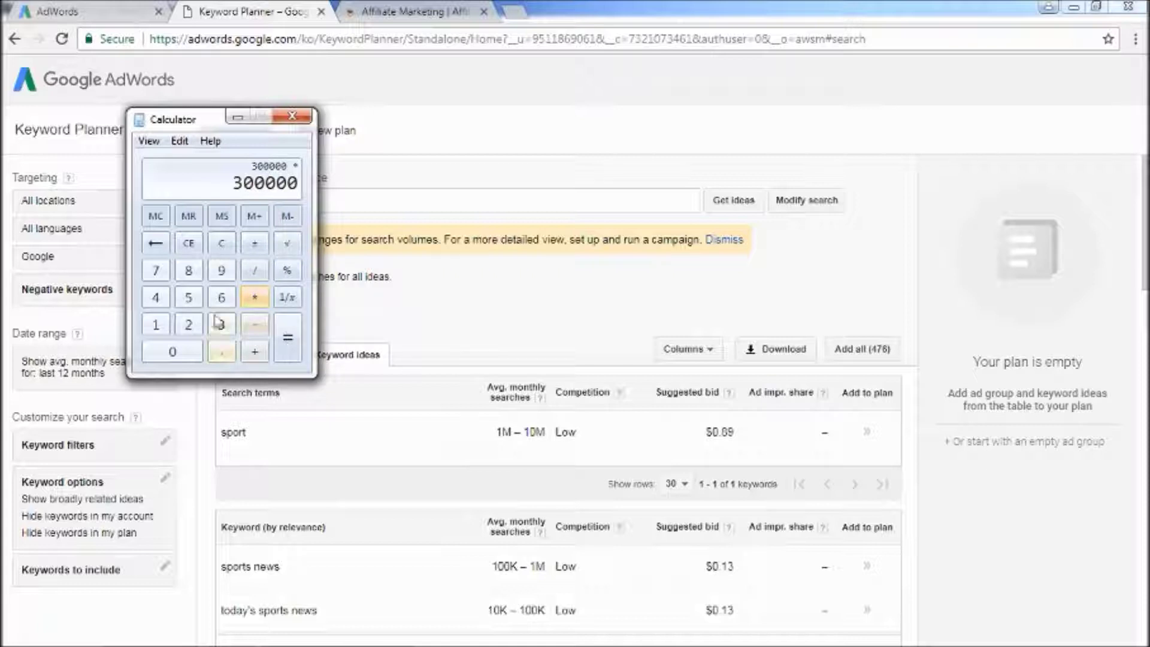
click(190, 275)
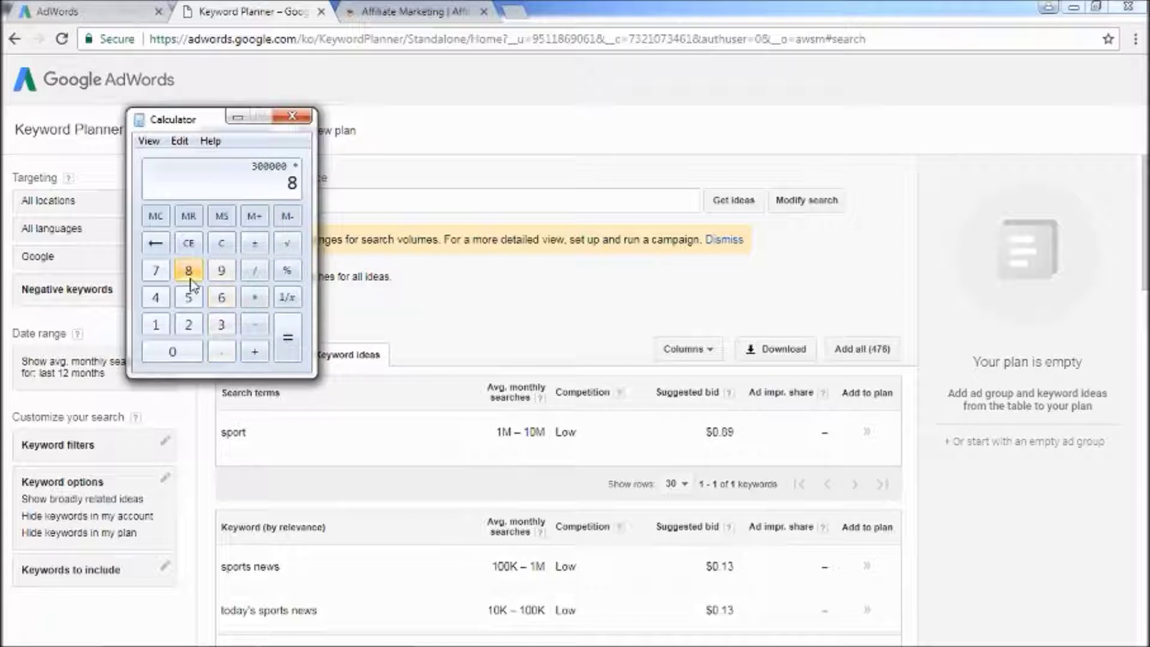
click(293, 347)
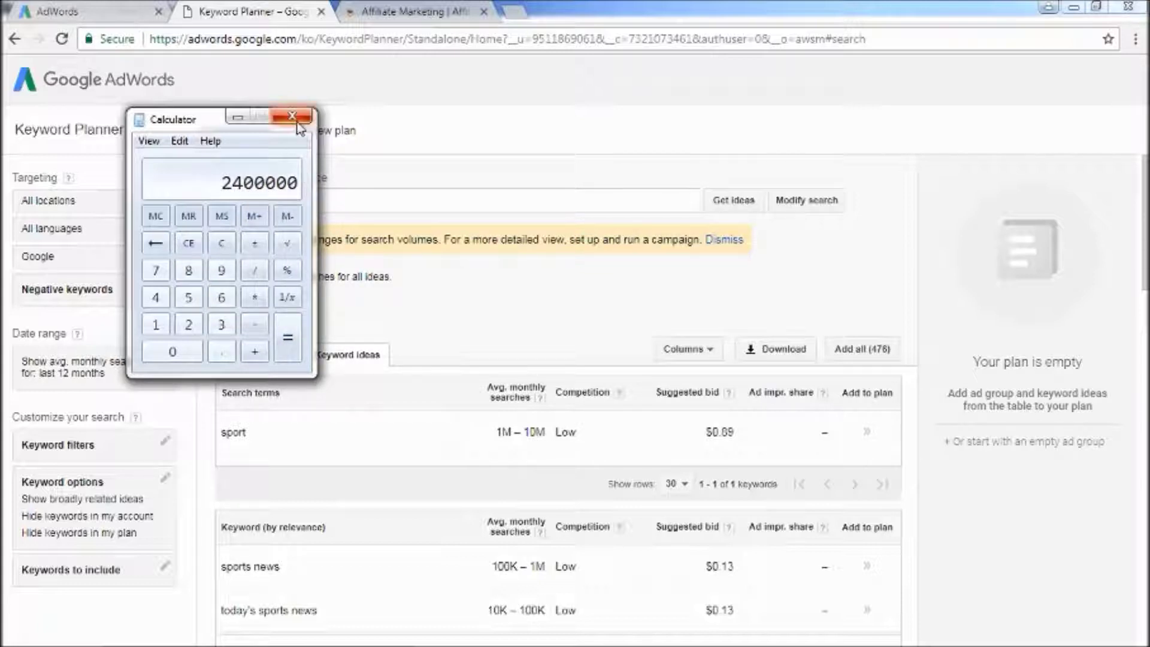
click(408, 9)
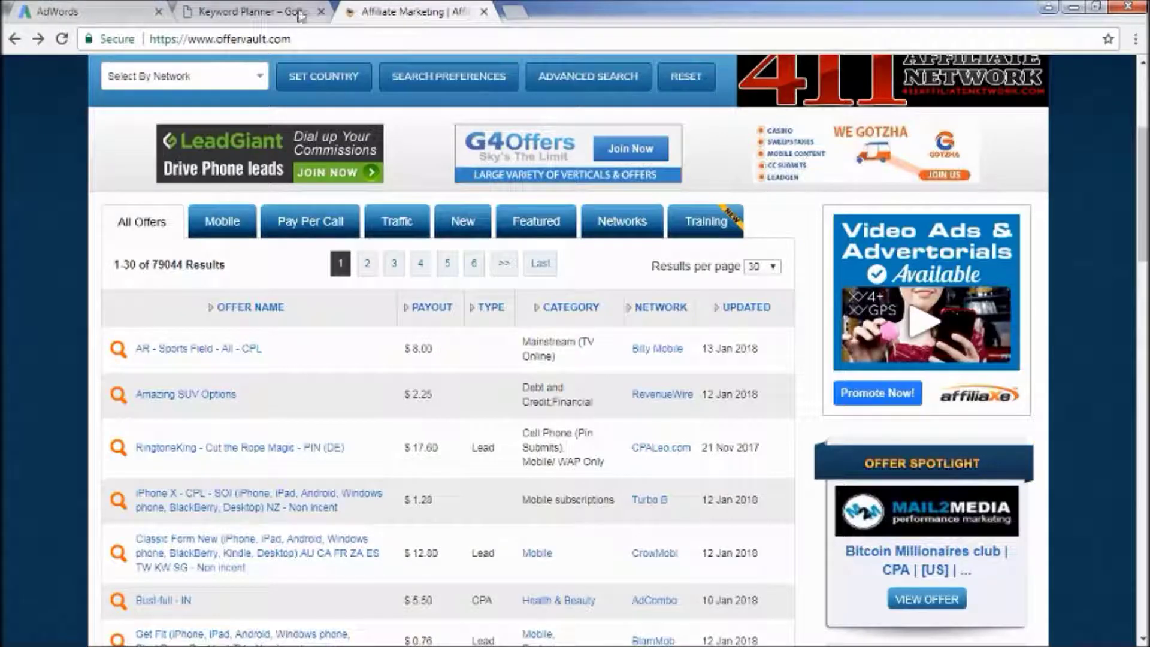
Step: View the AR - Sports Field - All - CPL offer ($8.00), then return to the Keyword Planner results
click(224, 354)
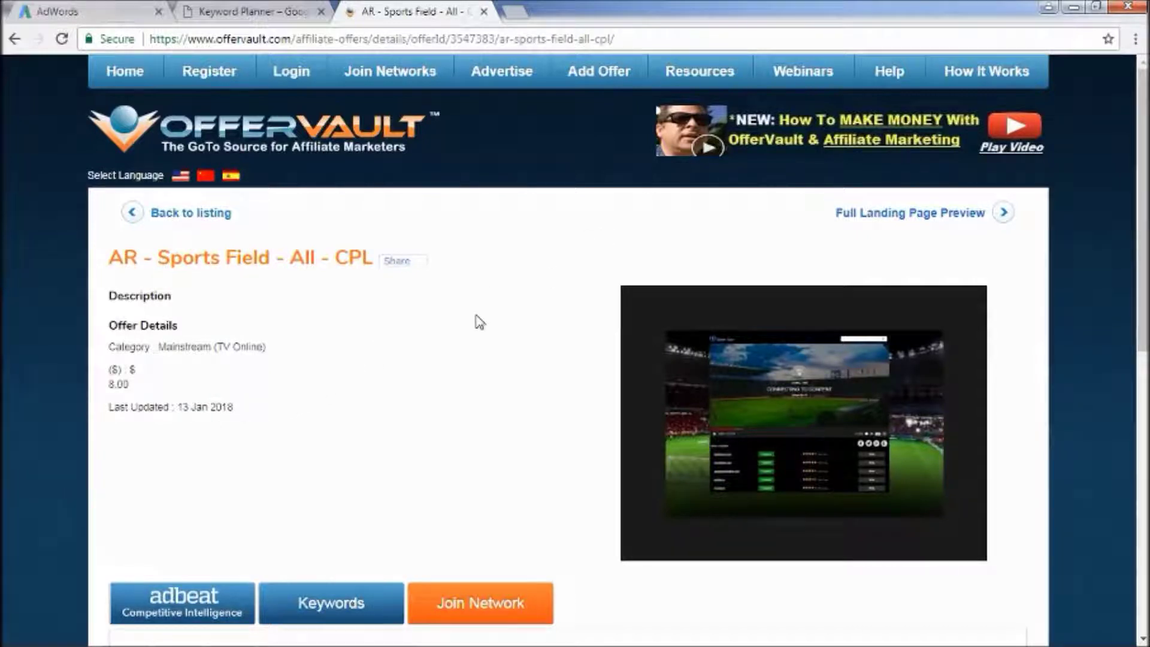
click(240, 20)
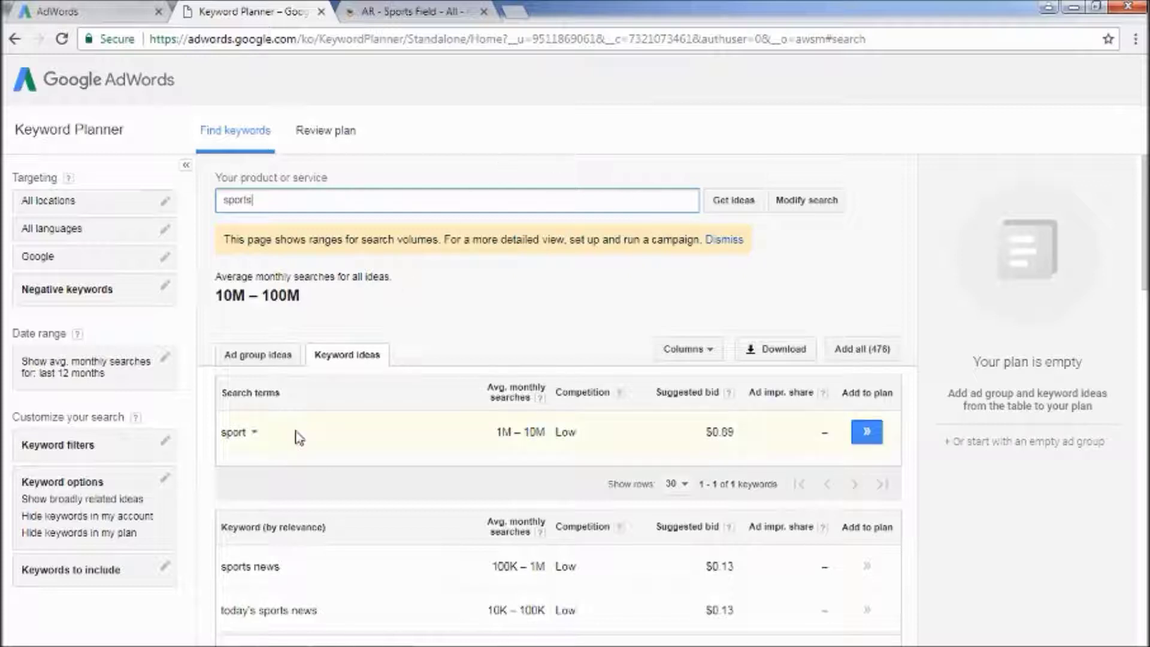
Step: Focus the Keyword Planner product field, then return to the AR - Sports Field offer page
click(419, 138)
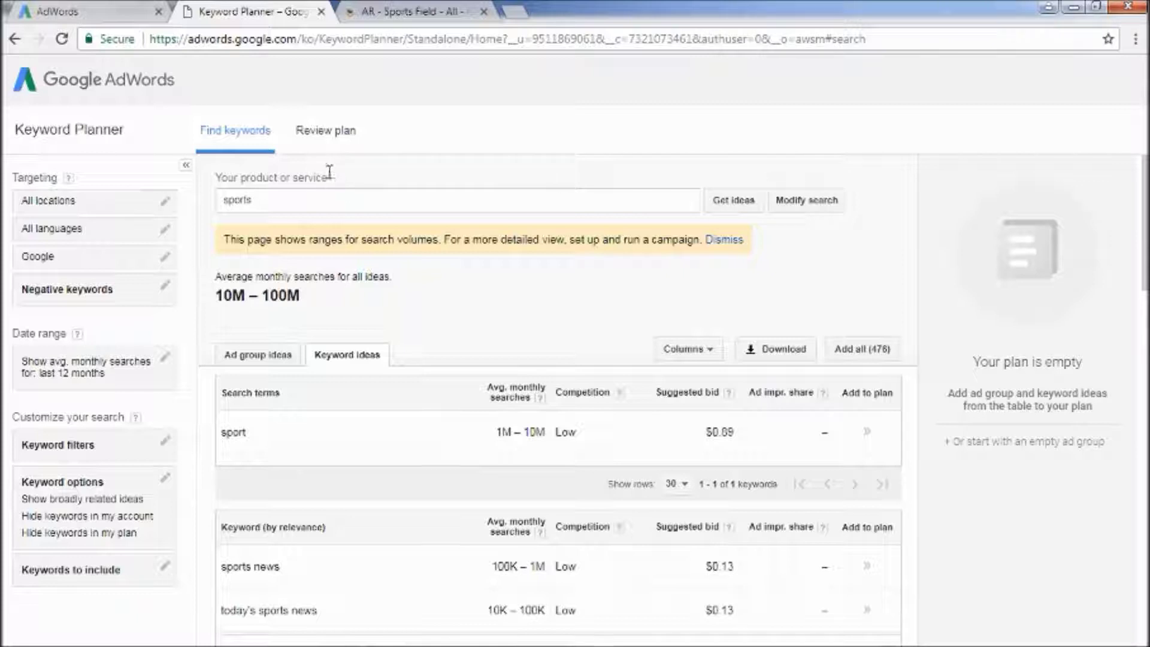
click(335, 199)
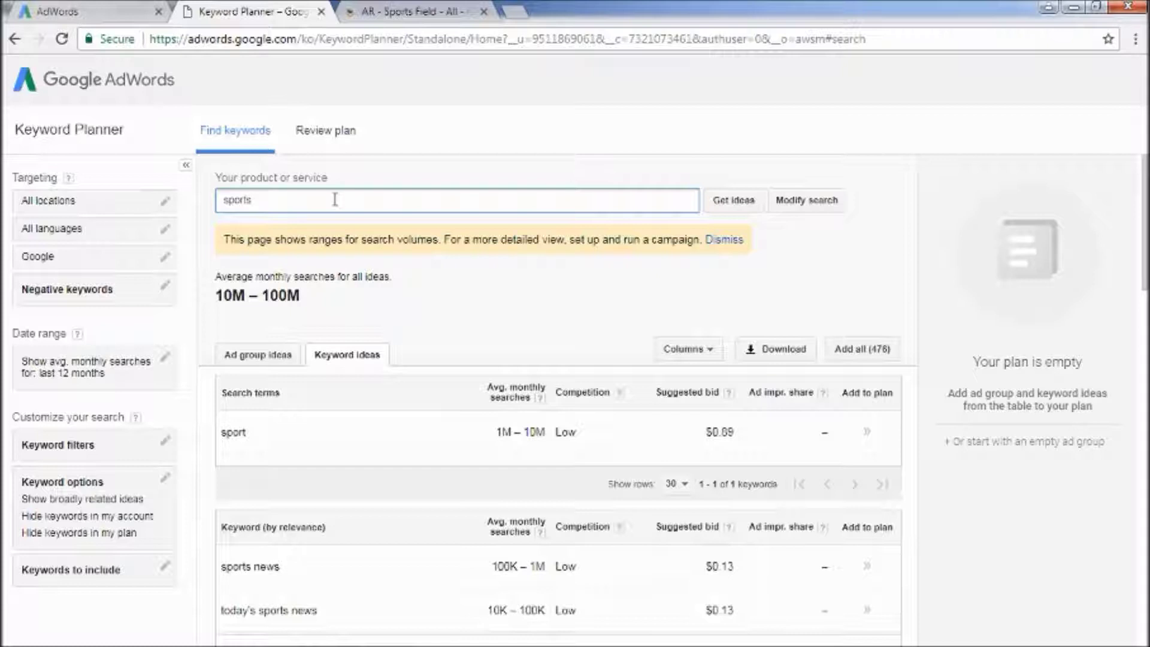
click(447, 12)
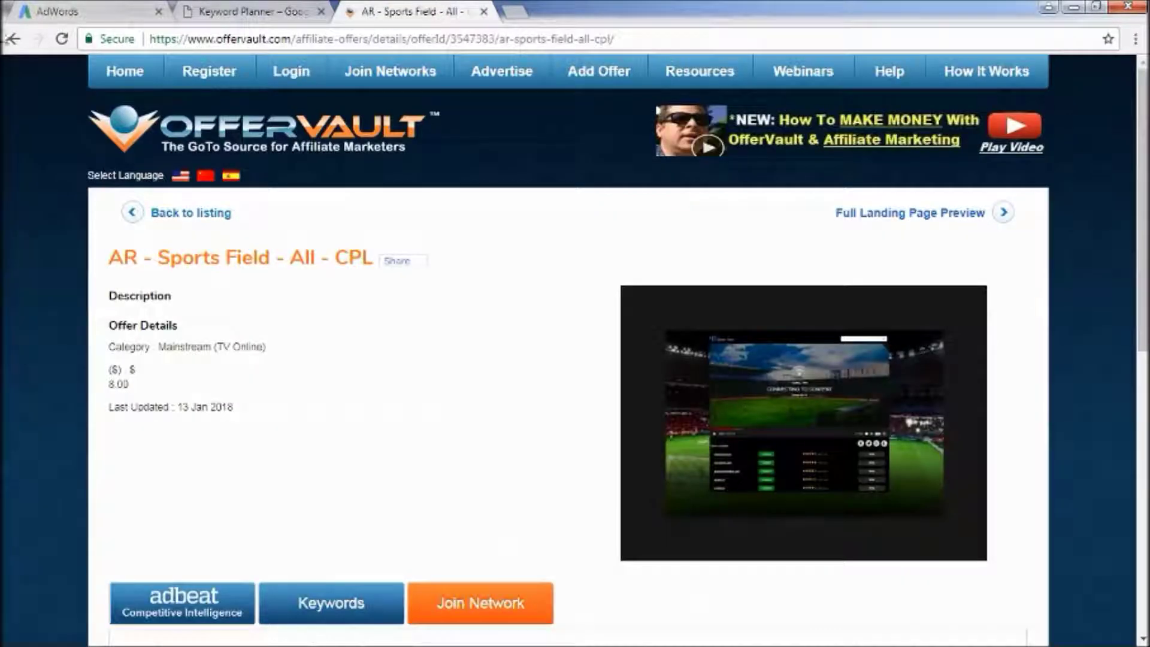
Step: Return to the OfferVault offers listing and scroll through it
click(14, 39)
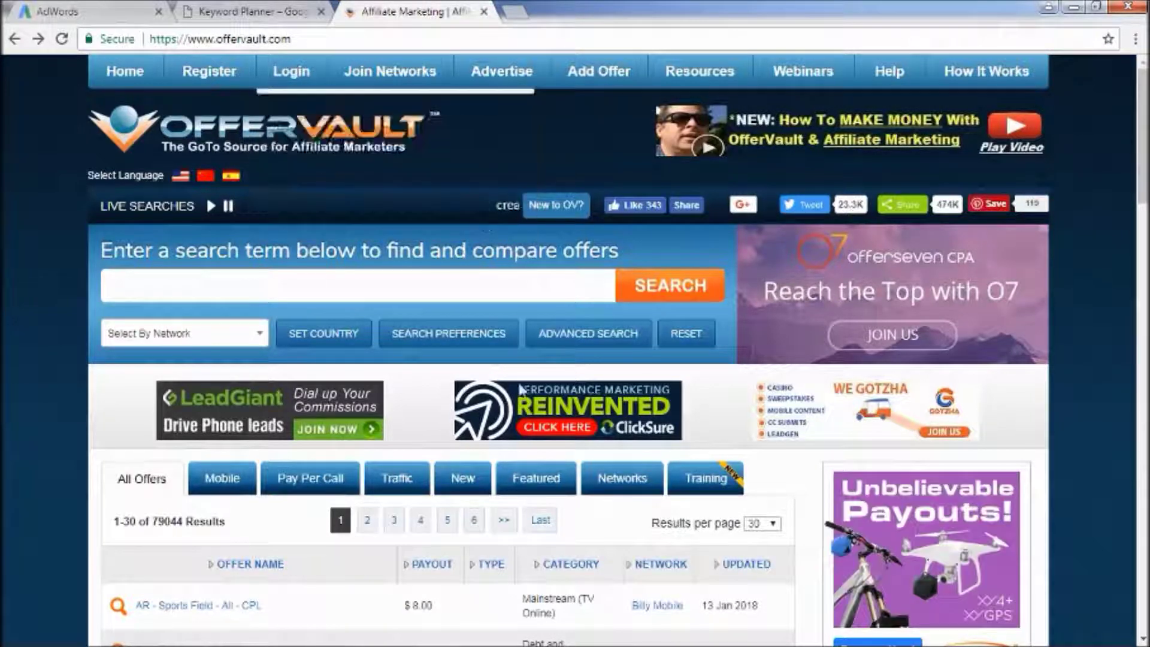
scroll(520, 417, down, 3)
scroll(520, 416, down, 4)
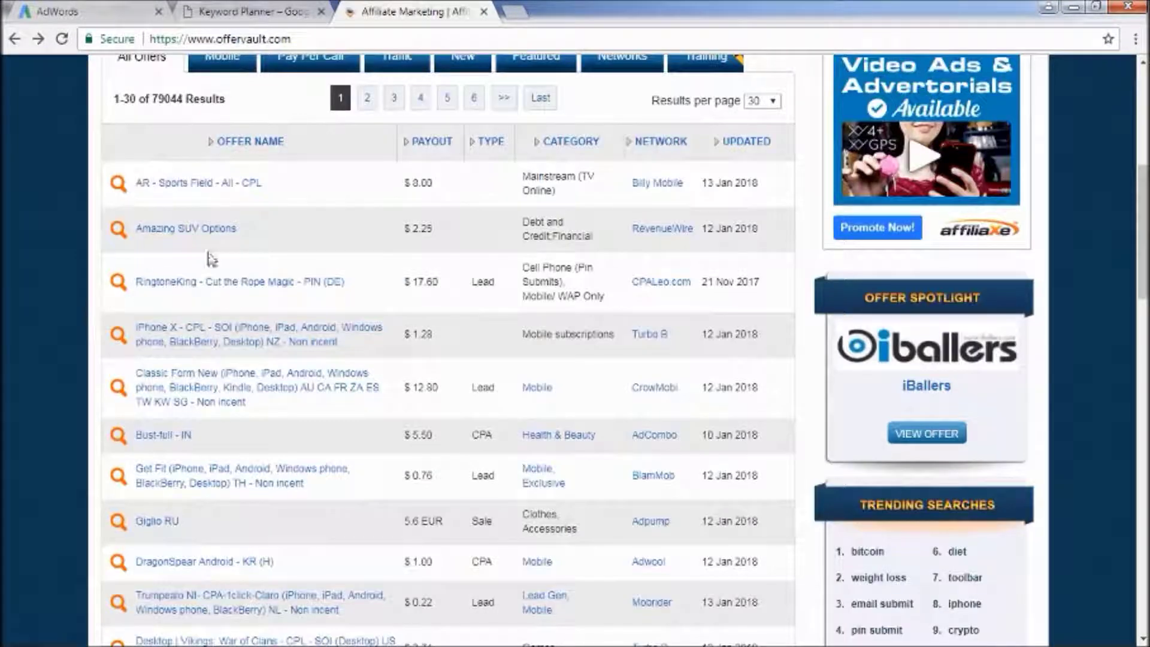
scroll(247, 402, down, 5)
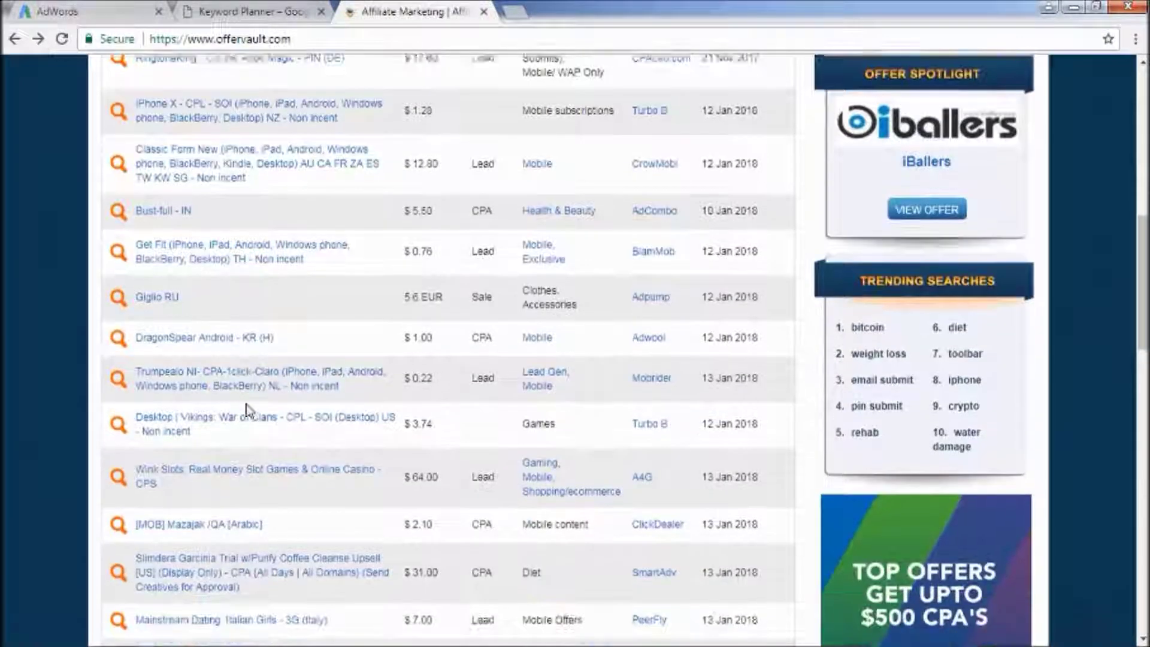
scroll(247, 412, down, 3)
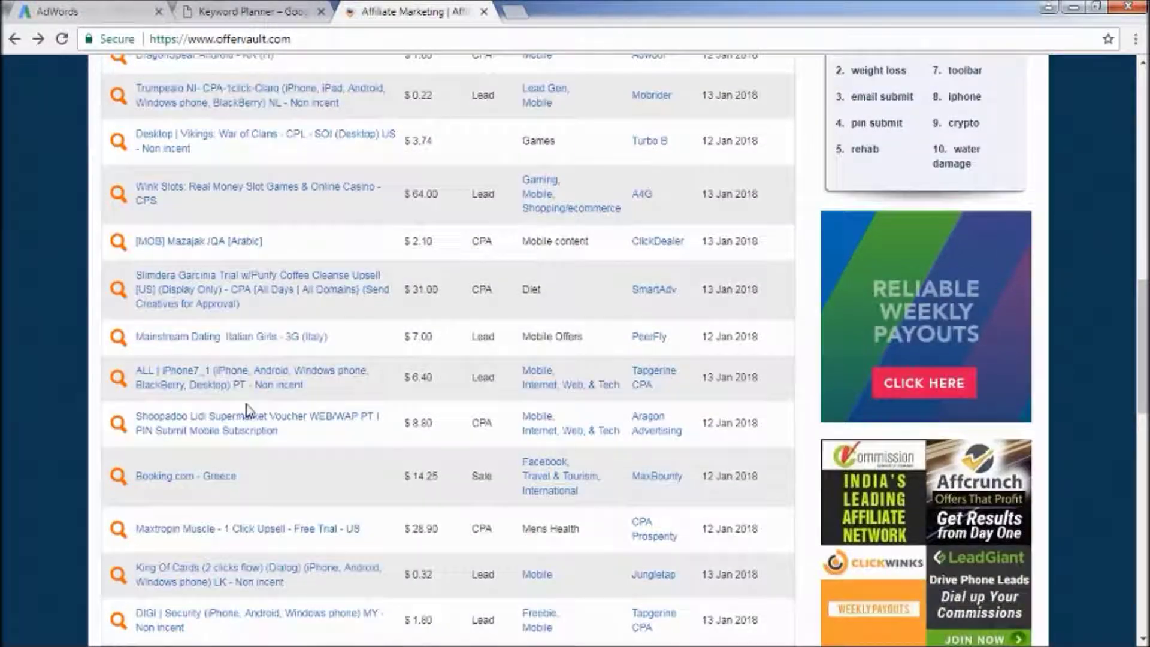
scroll(248, 416, up, 15)
scroll(249, 411, up, 3)
Step: Search OfferVault for 'flights', getting 345 results led by Aviasales Cheap Flights
click(254, 277)
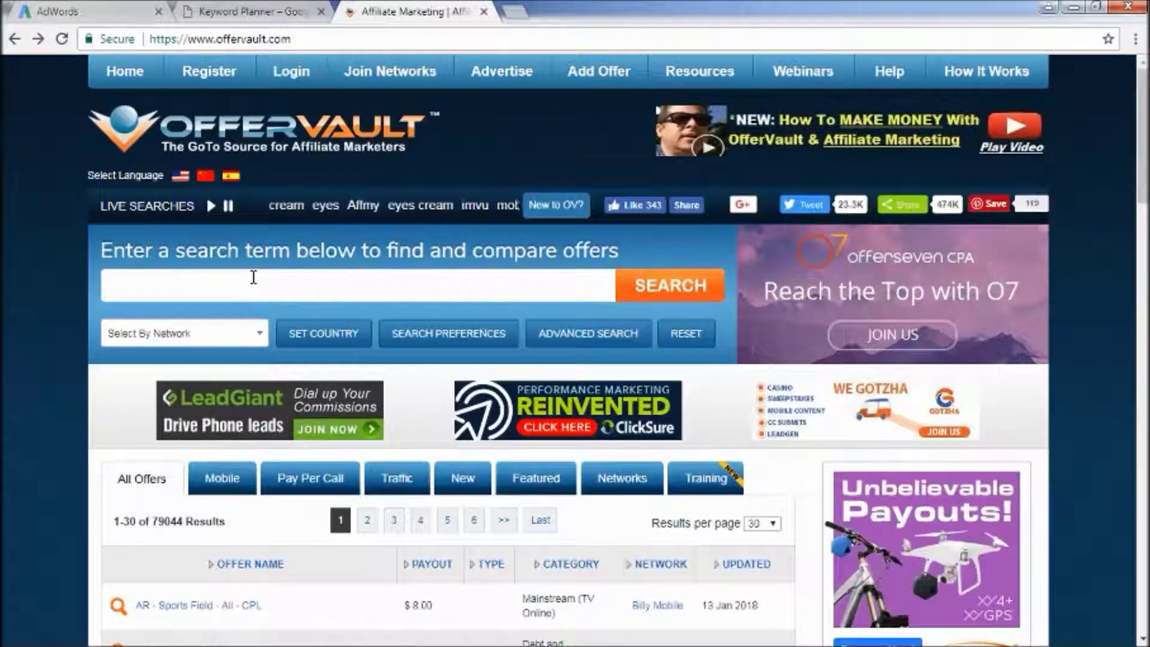
text(flgih)
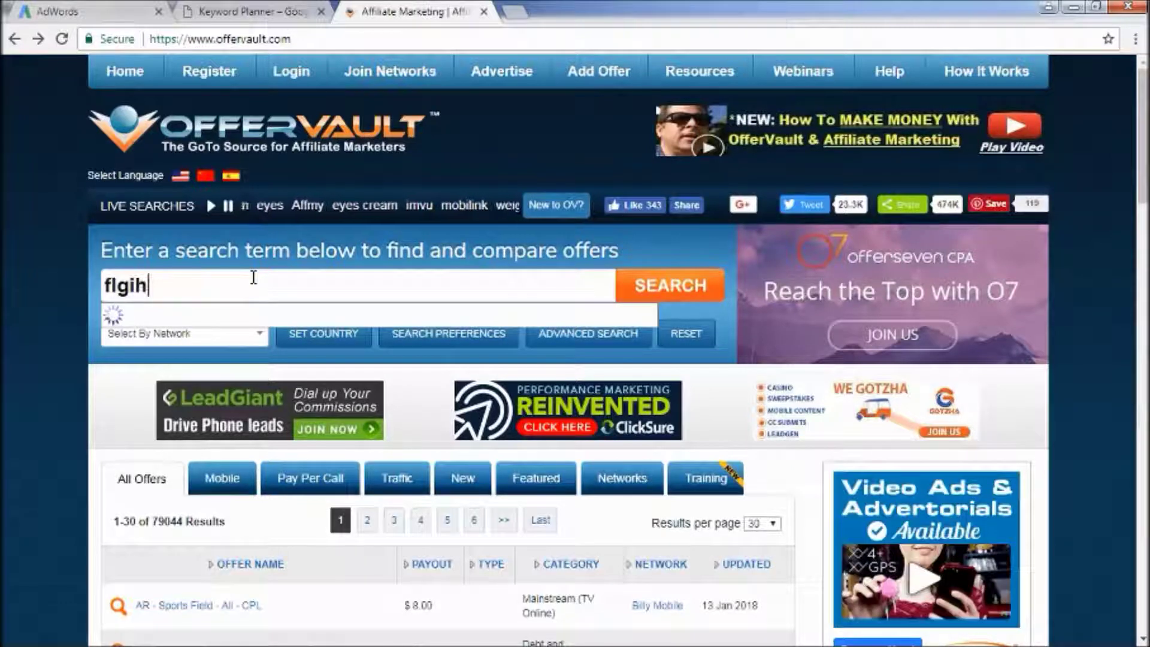
key(BackSpace)
key(BackSpace)
key(BackSpace)
text(ights)
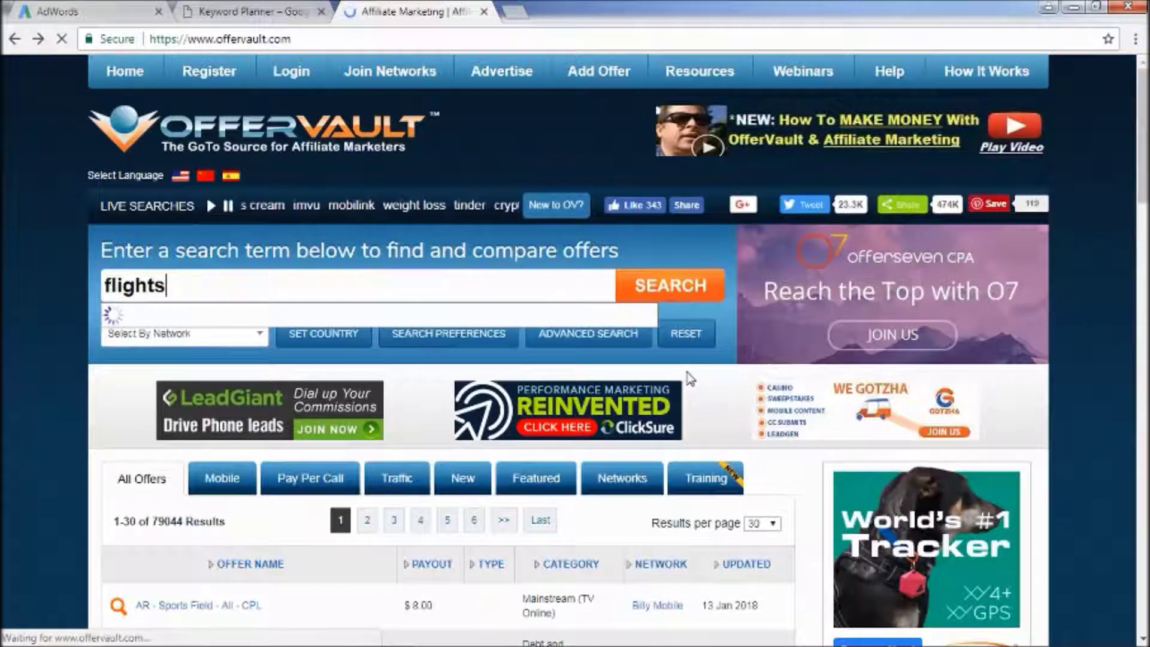
click(680, 288)
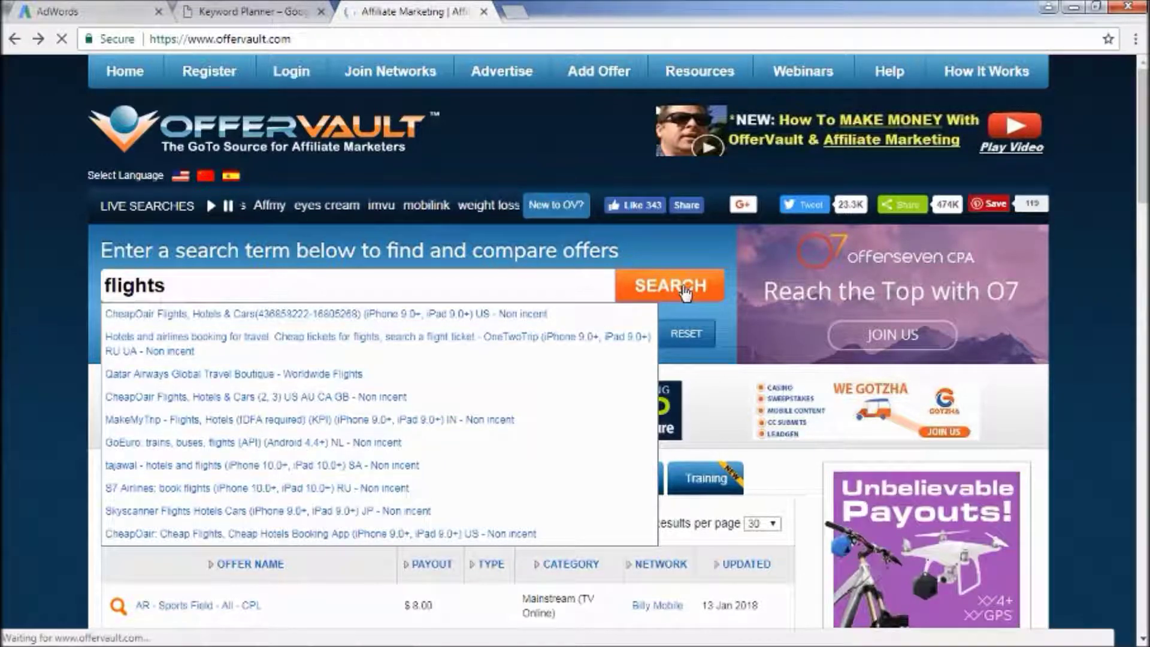
scroll(685, 291, down, 10)
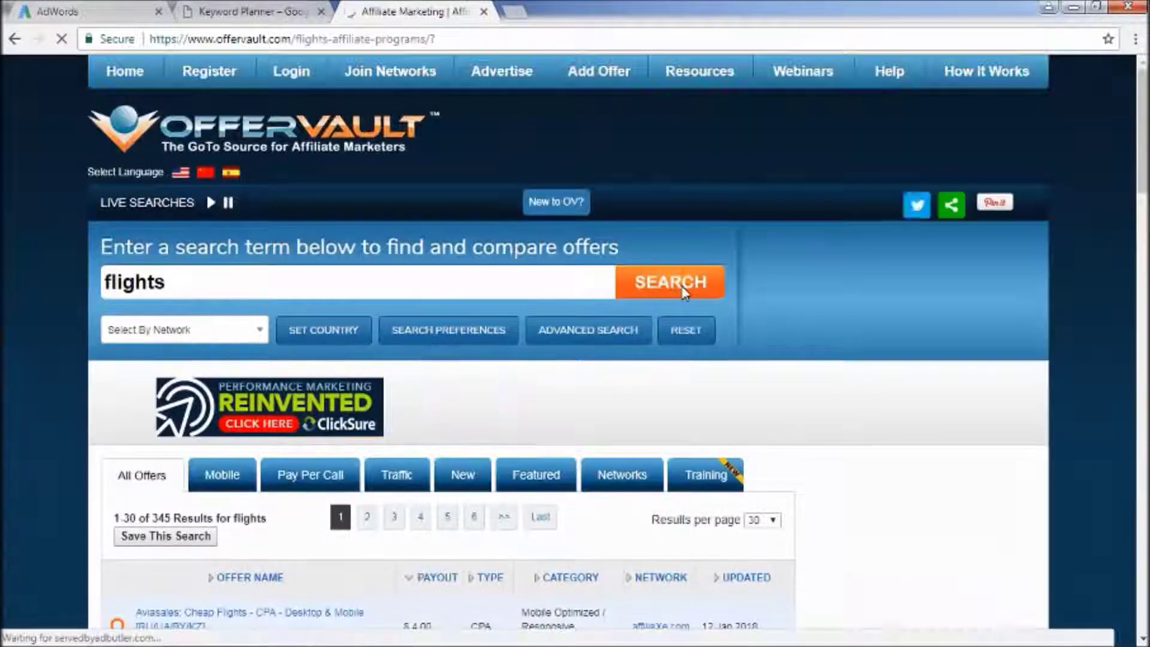
scroll(685, 288, down, 5)
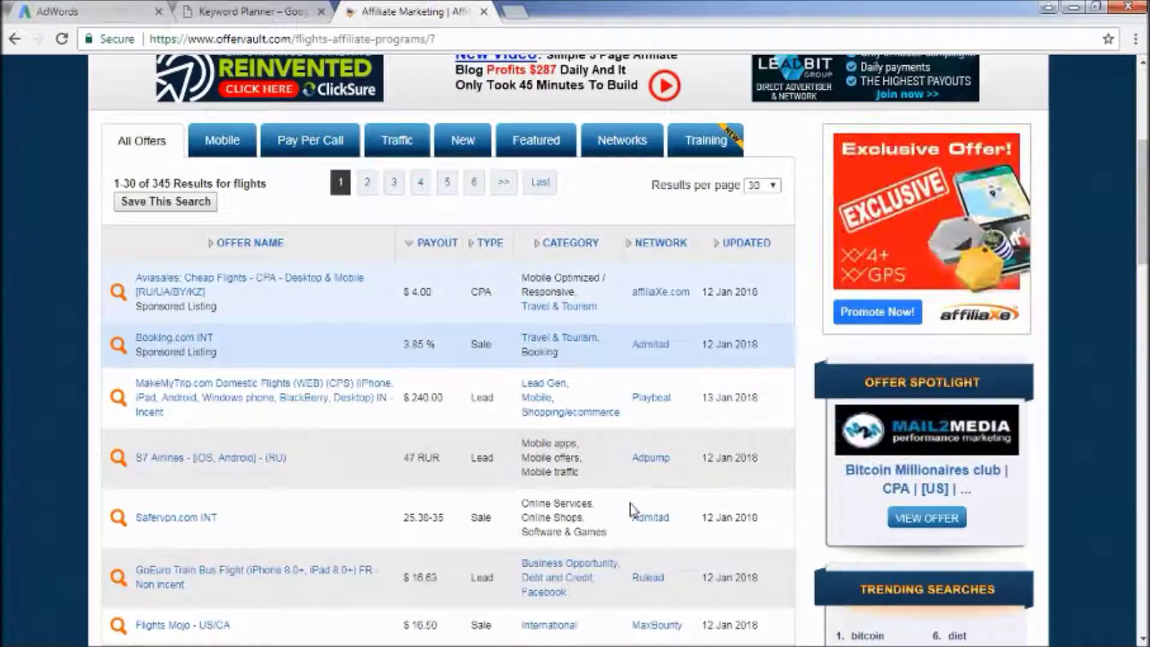
Step: Open the MakeMyTrip.com Domestic Flights offer ($240.00 per lead) and close its makemytrip.com landing tab
scroll(635, 508, down, 1)
scroll(634, 511, down, 8)
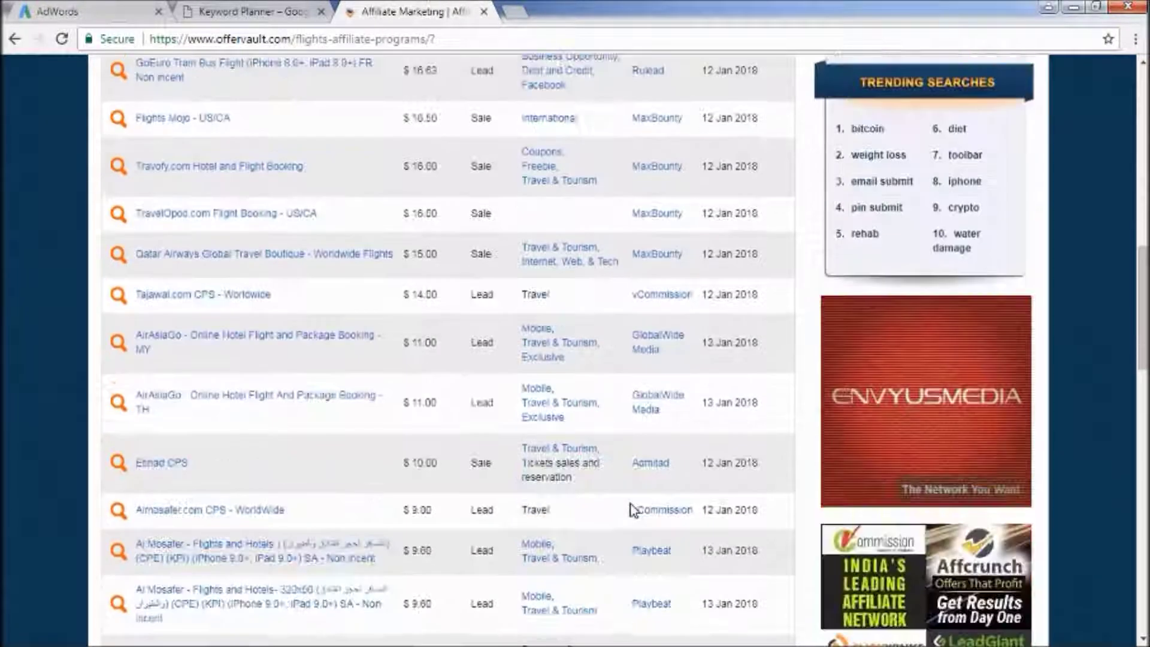
scroll(634, 510, up, 12)
scroll(633, 509, down, 4)
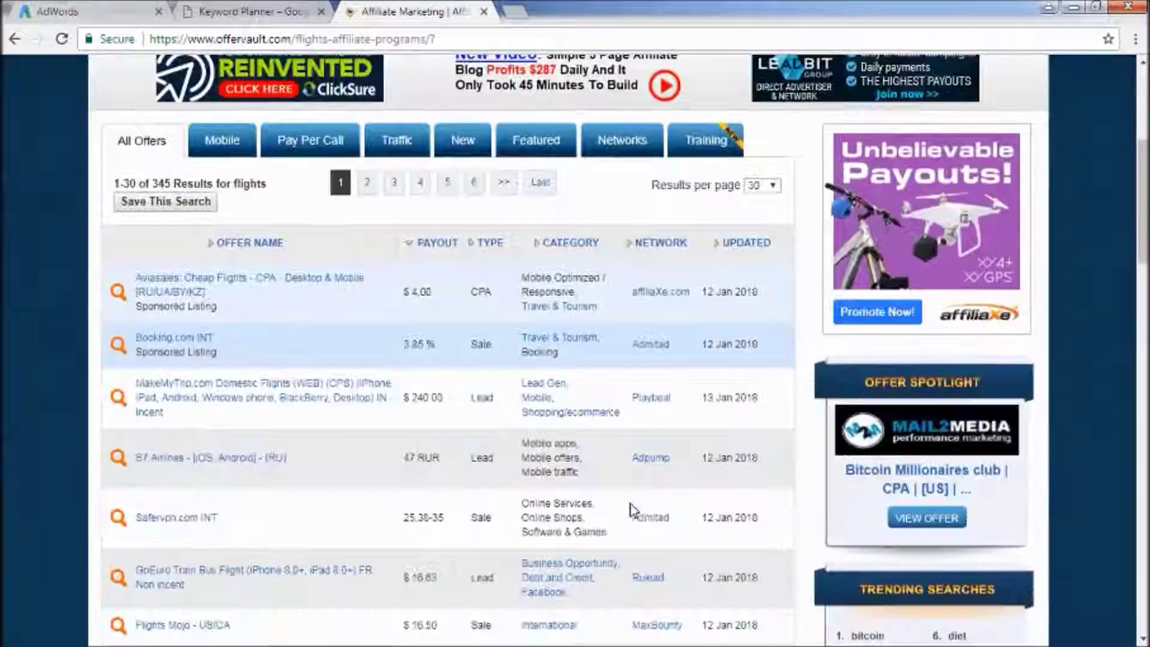
click(181, 399)
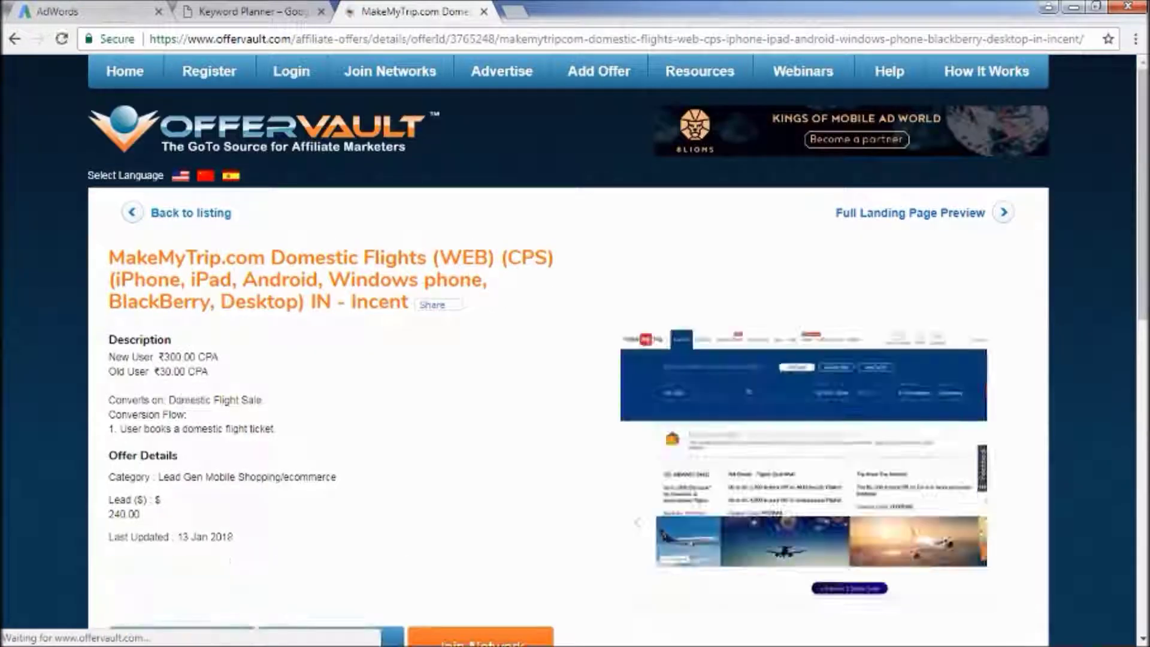
scroll(59, 477, down, 1)
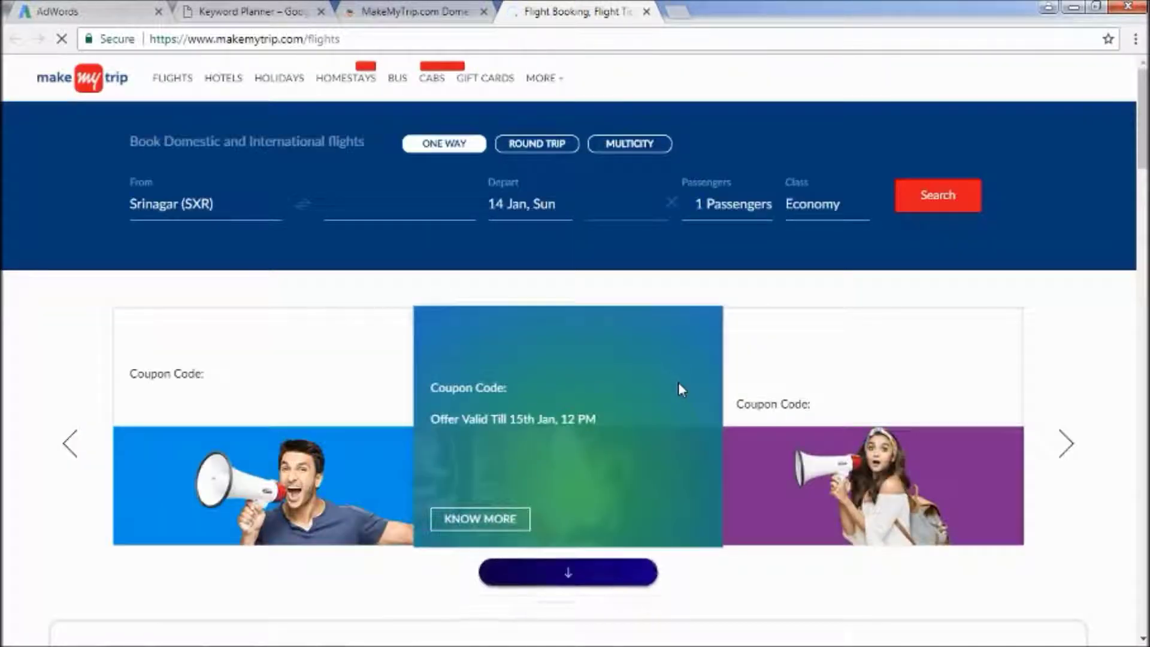
scroll(678, 389, down, 2)
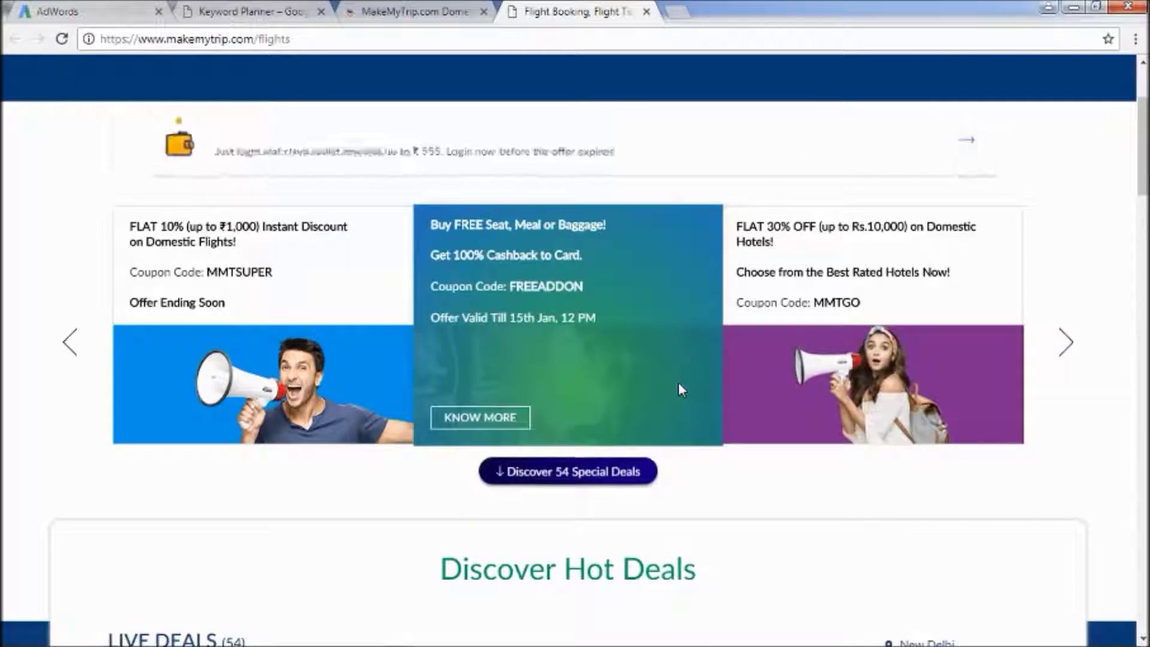
scroll(678, 390, up, 3)
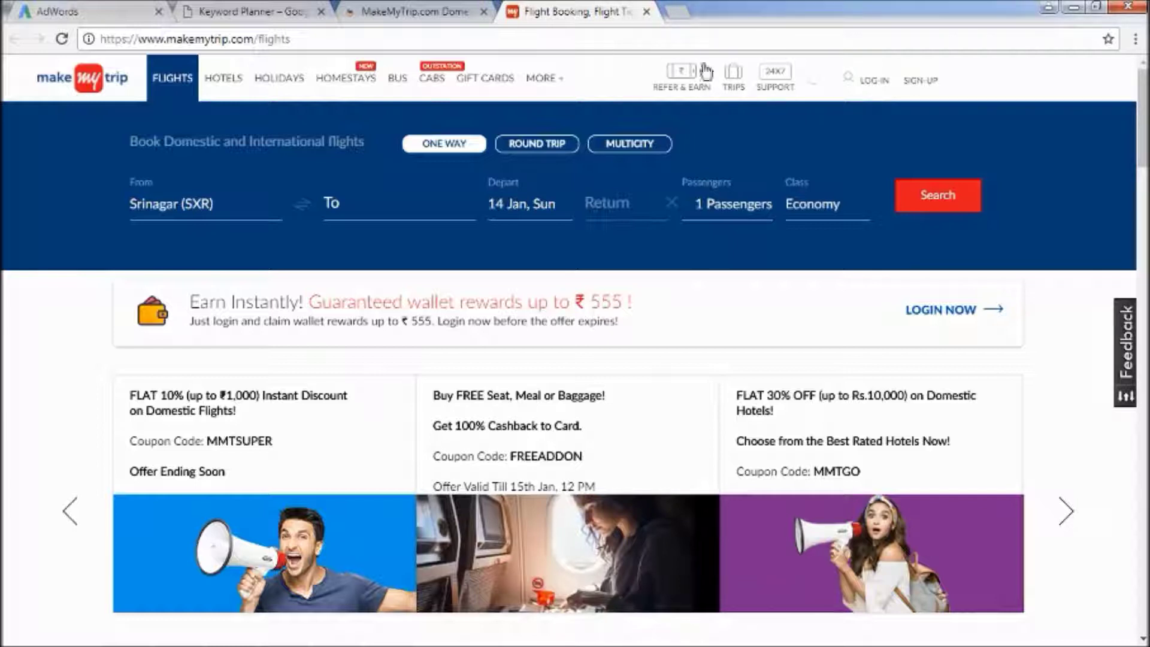
click(646, 11)
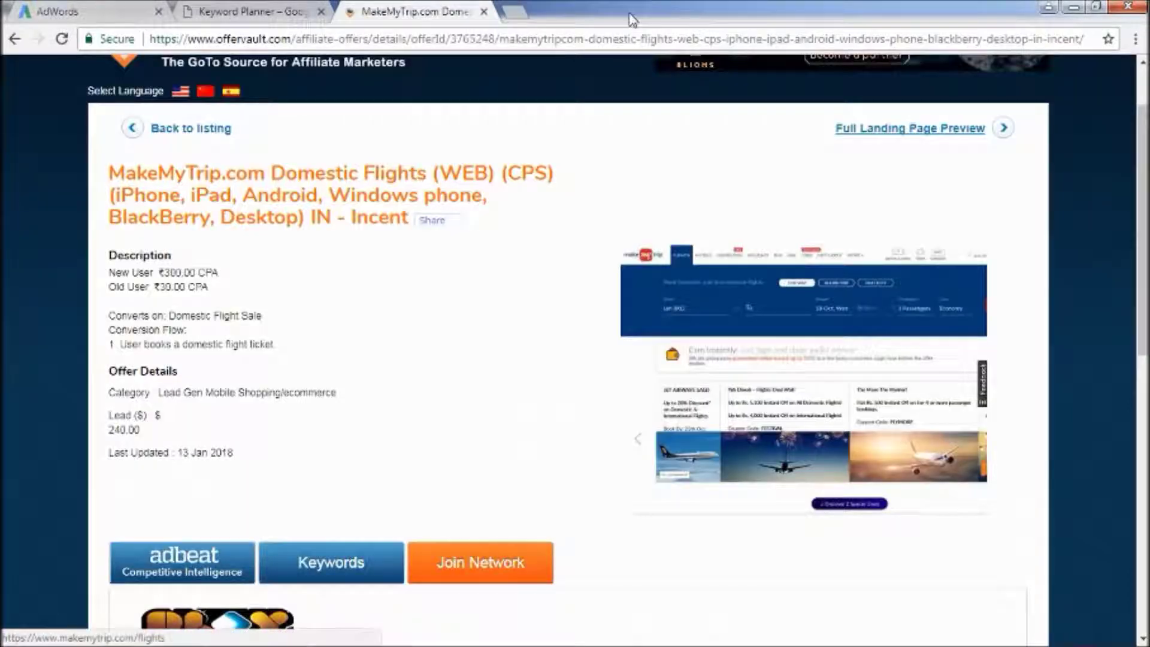
Step: Close the MakeMyTrip offer and Keyword Planner tabs, leaving the AdWords All campaigns overview
click(483, 11)
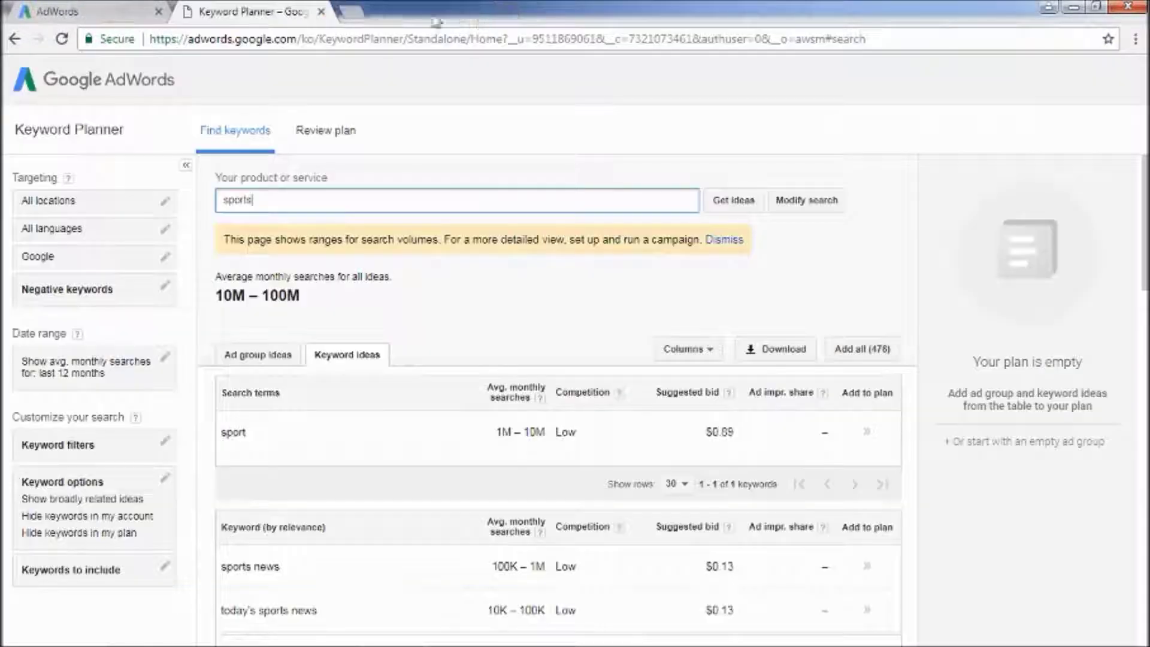
click(321, 11)
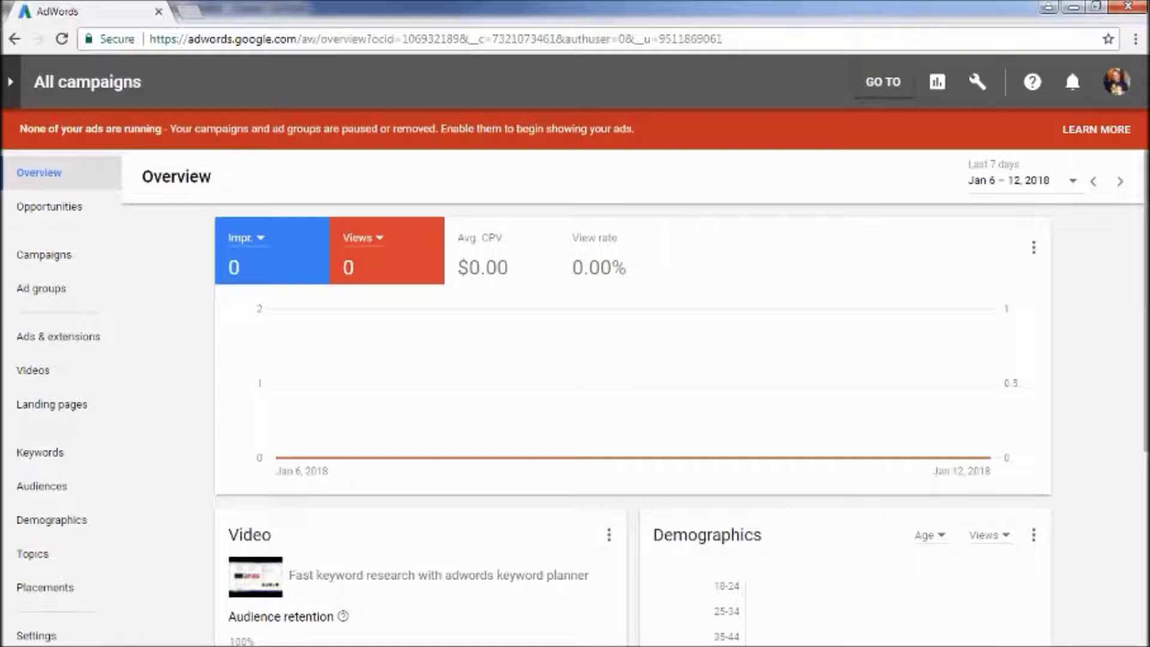
scroll(1091, 406, down, 4)
scroll(1096, 409, up, 4)
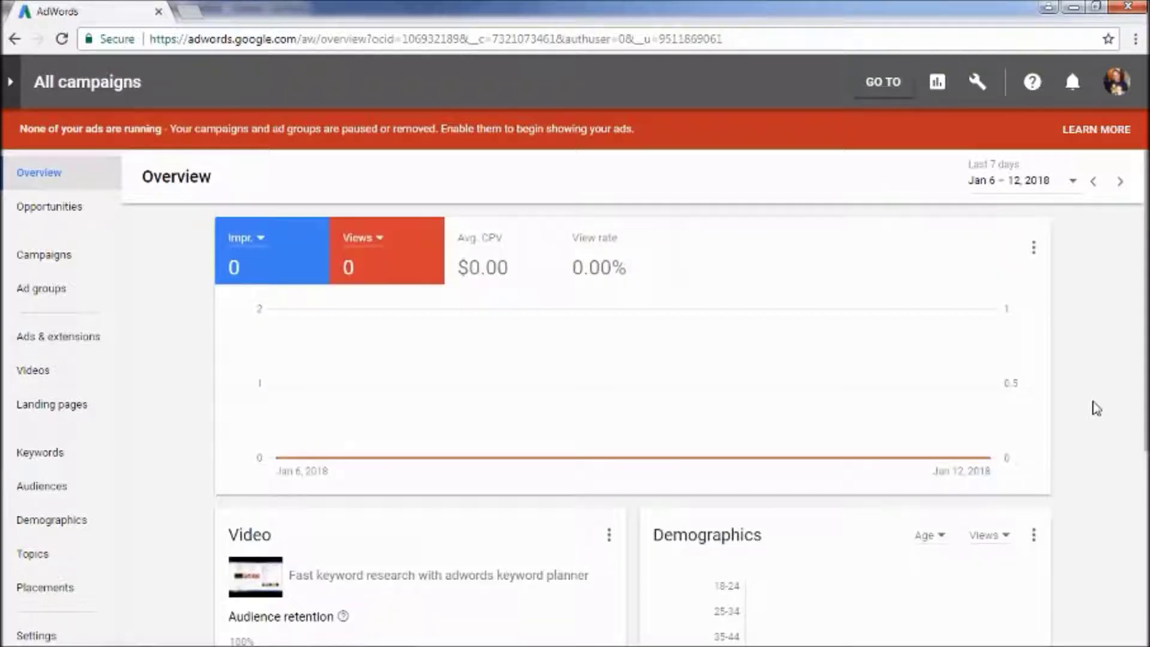